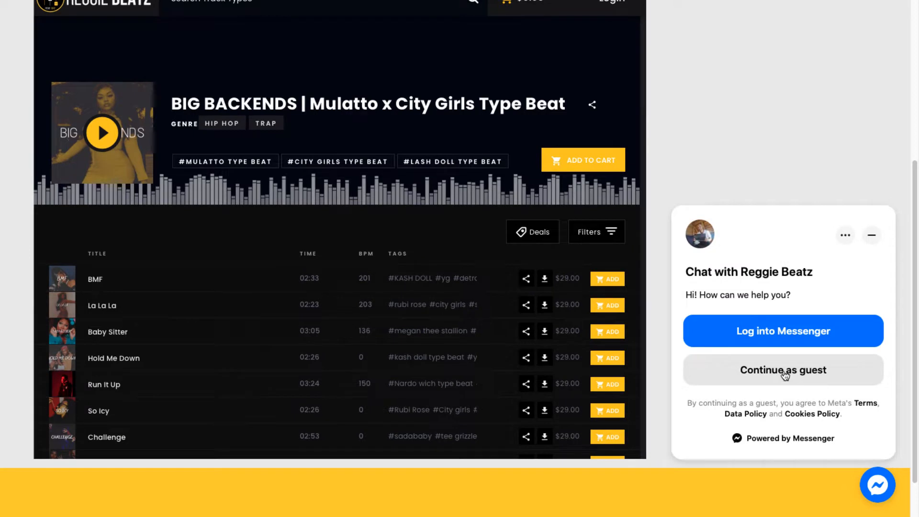
Step: Start the website chat as a guest and answer the bot with Music Producer, Beat Selling Website and Order Beat Website
{"action": "left_click", "coordinate": [776, 376]}
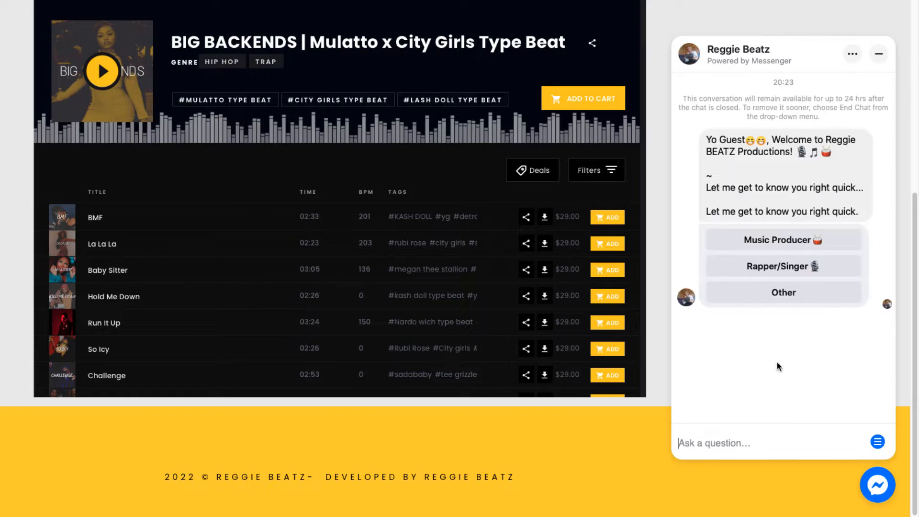
{"action": "left_click", "coordinate": [807, 245]}
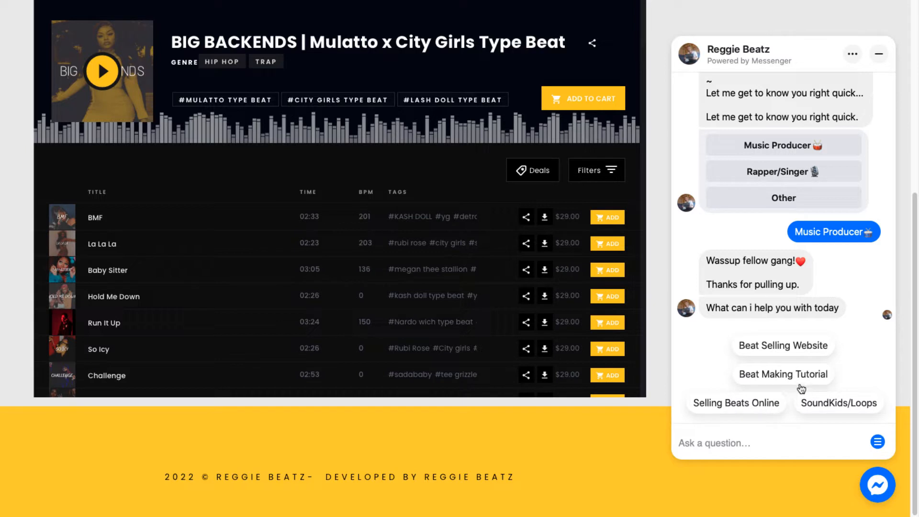
{"action": "left_click", "coordinate": [787, 351]}
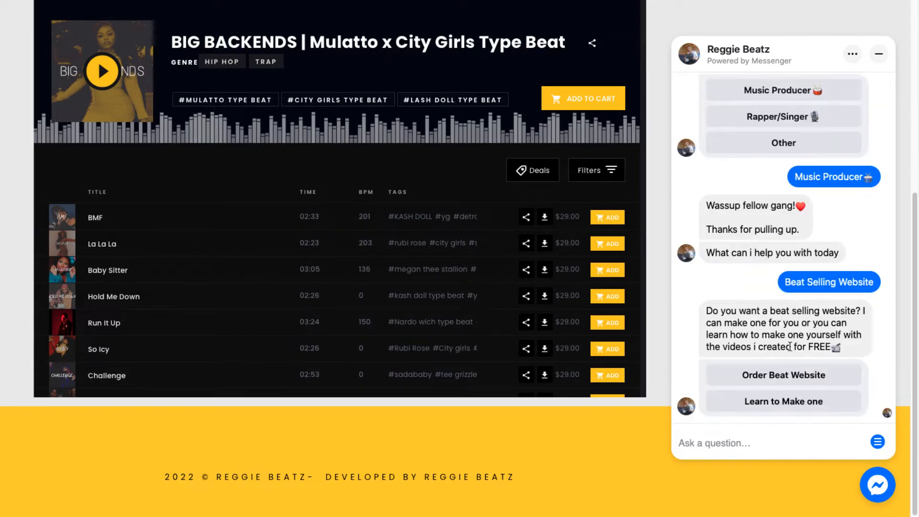
{"action": "left_click", "coordinate": [795, 378]}
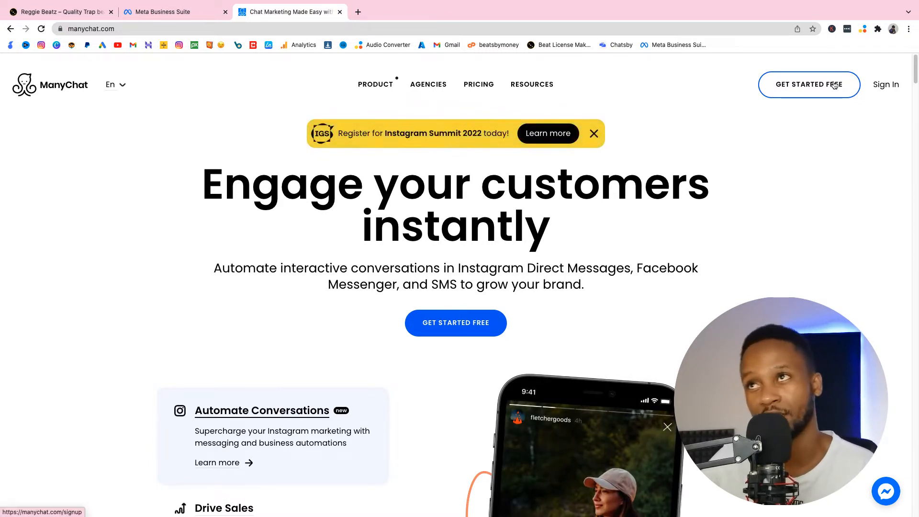
Step: Sign in to ManyChat with the Facebook account and open the Growth Tools list
{"action": "left_click", "coordinate": [884, 91]}
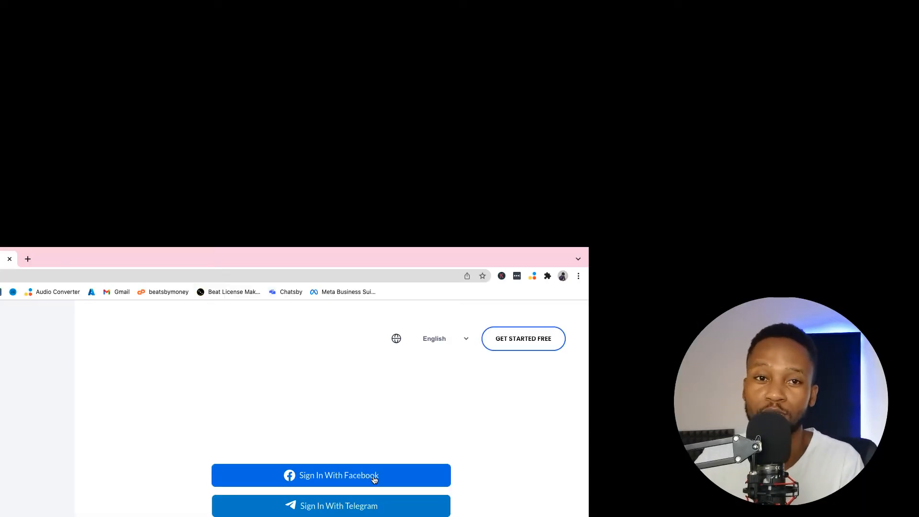
{"action": "left_click", "coordinate": [375, 478]}
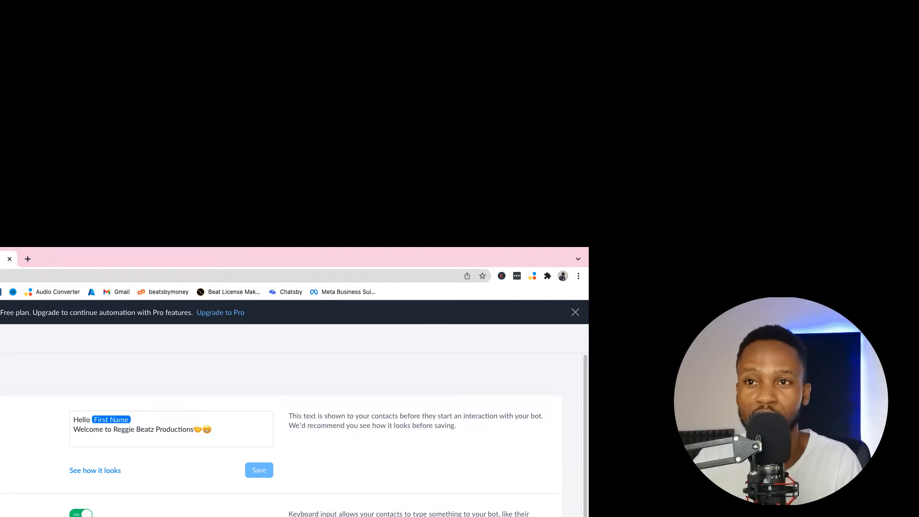
{"action": "scroll", "coordinate": [287, 430], "scroll_direction": "down", "scroll_amount": 10}
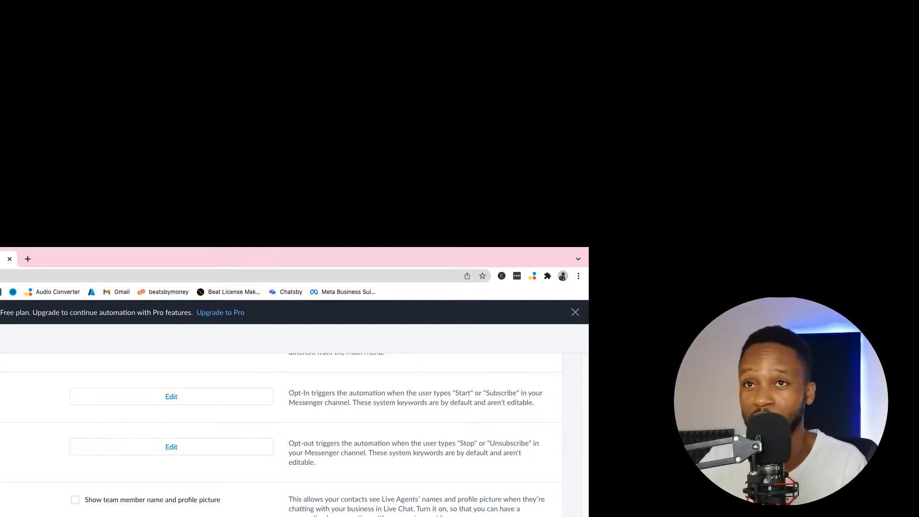
{"action": "scroll", "coordinate": [287, 431], "scroll_direction": "up", "scroll_amount": 10}
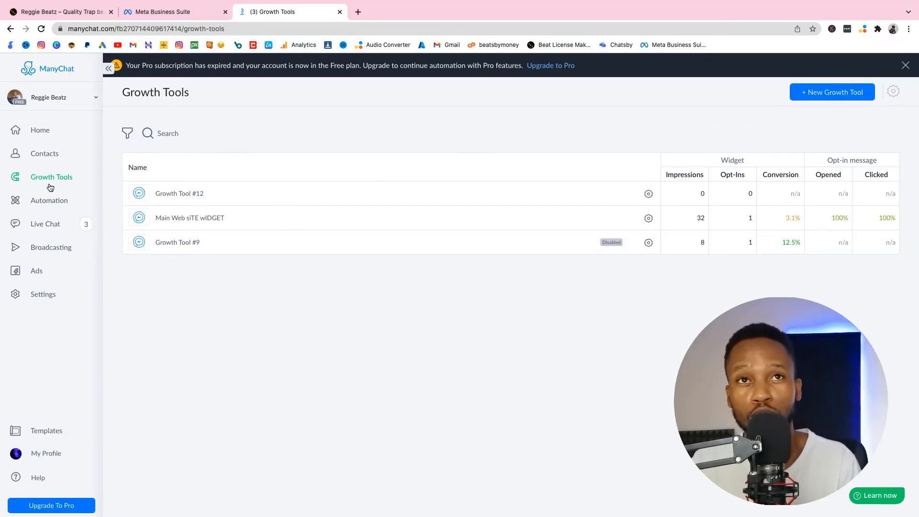
{"action": "left_click", "coordinate": [53, 182]}
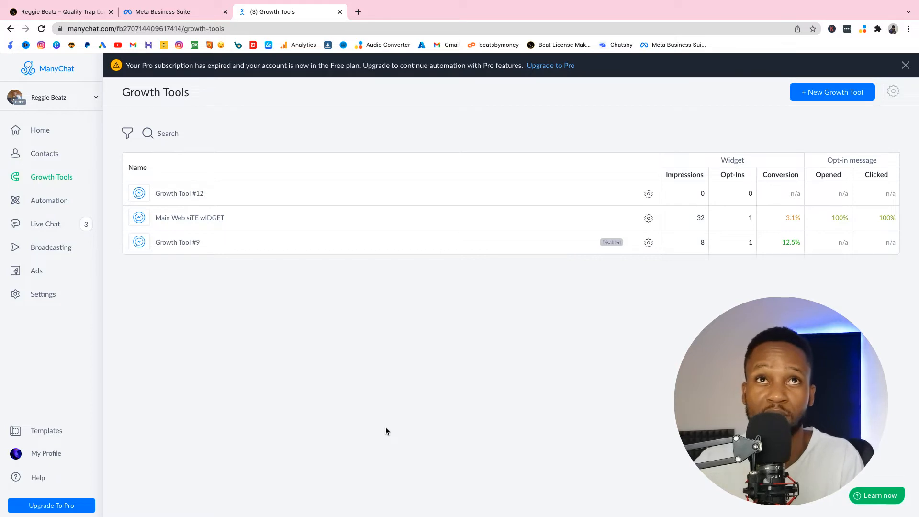
Step: Switch to the beat store website and look over its homepage from the search banner to the beat listings
{"action": "left_click", "coordinate": [62, 11]}
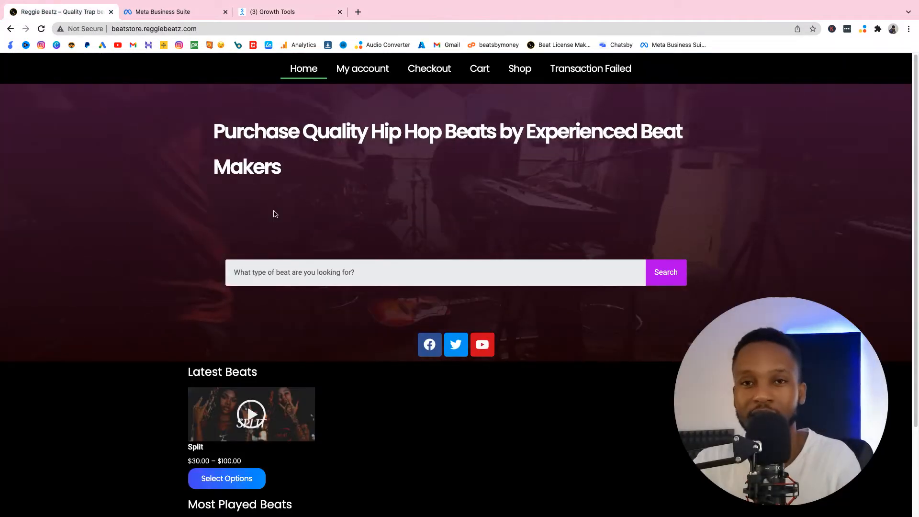
{"action": "scroll", "coordinate": [398, 371], "scroll_direction": "down", "scroll_amount": 3}
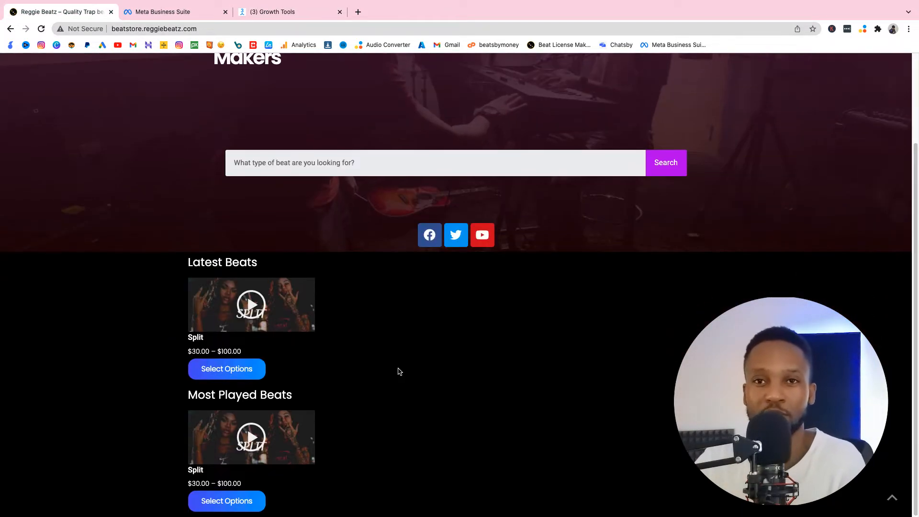
{"action": "scroll", "coordinate": [399, 371], "scroll_direction": "up", "scroll_amount": 3}
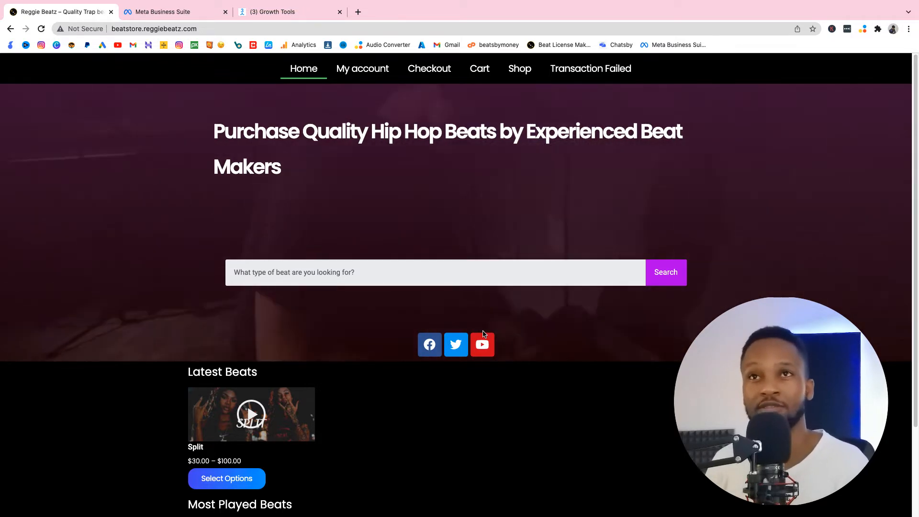
{"action": "scroll", "coordinate": [622, 292], "scroll_direction": "down", "scroll_amount": 3}
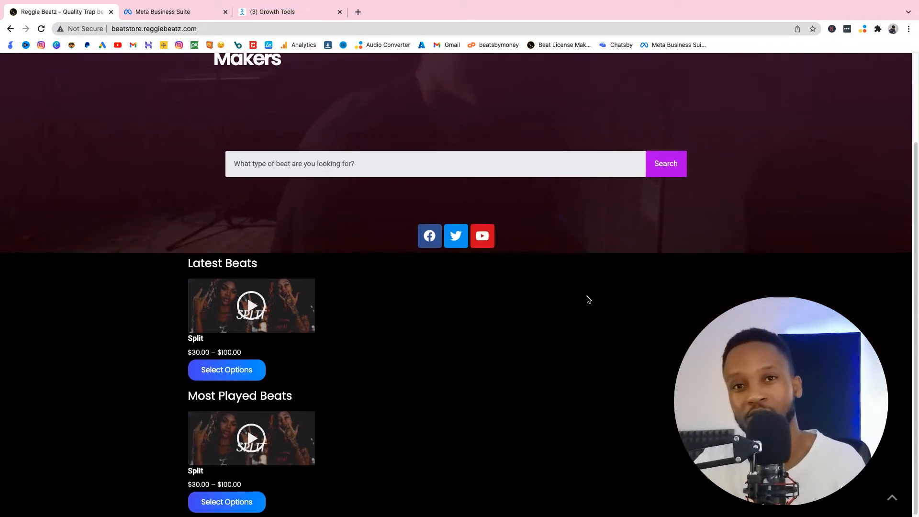
{"action": "scroll", "coordinate": [479, 292], "scroll_direction": "up", "scroll_amount": 3}
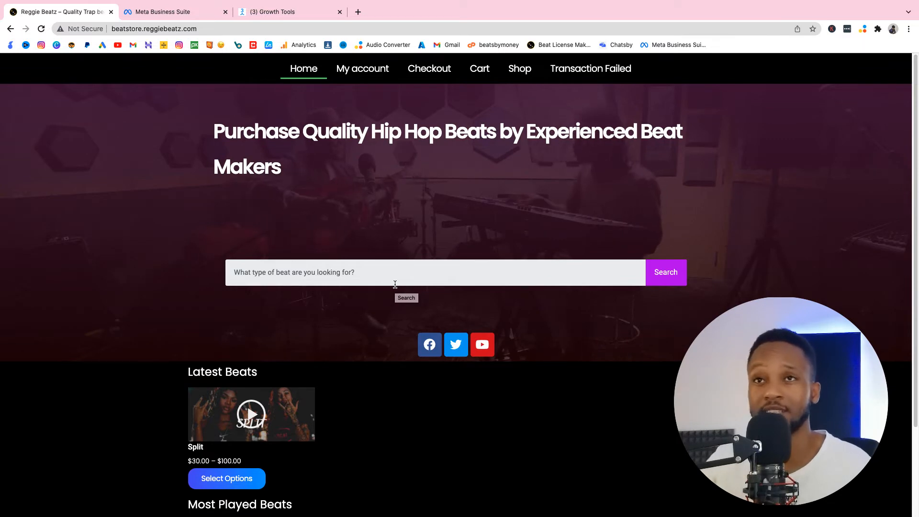
Step: Return to ManyChat and create a new growth tool with the Customer Chat Facebook trigger
{"action": "left_click", "coordinate": [274, 12]}
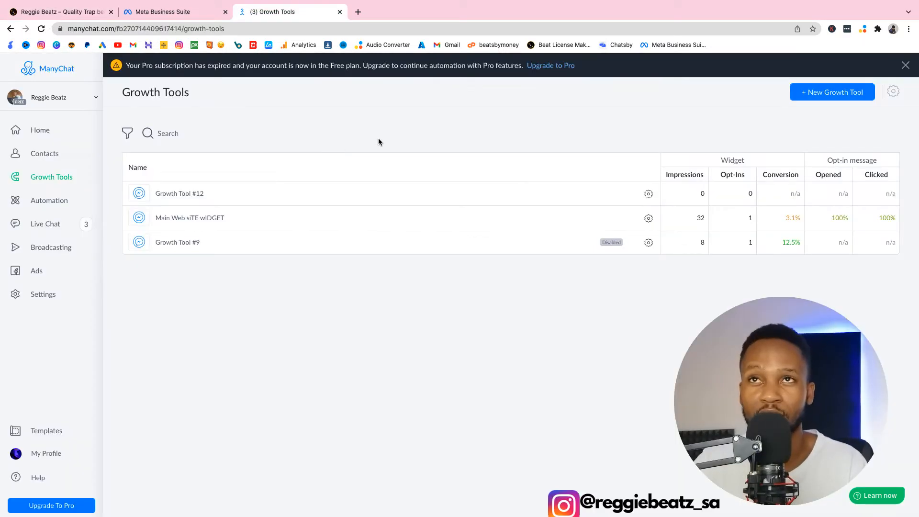
{"action": "left_click", "coordinate": [850, 94]}
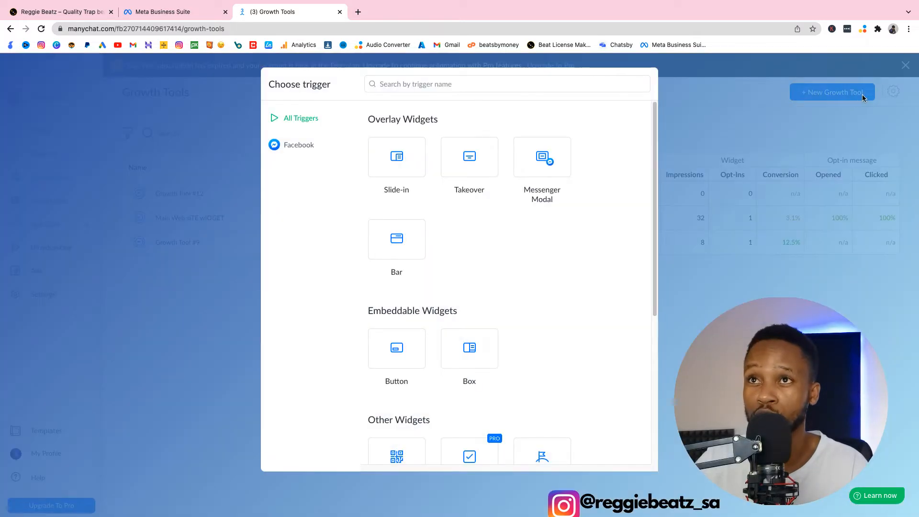
{"action": "scroll", "coordinate": [530, 298], "scroll_direction": "down", "scroll_amount": 5}
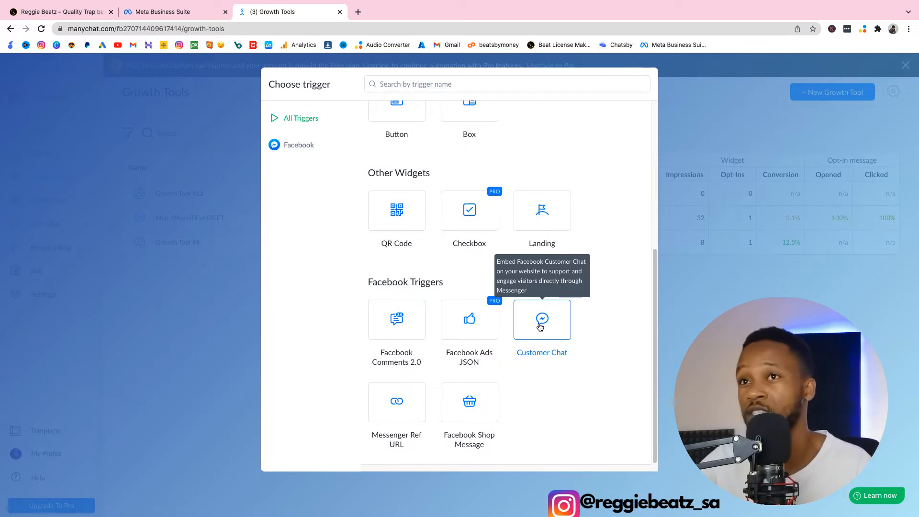
{"action": "left_click", "coordinate": [540, 327]}
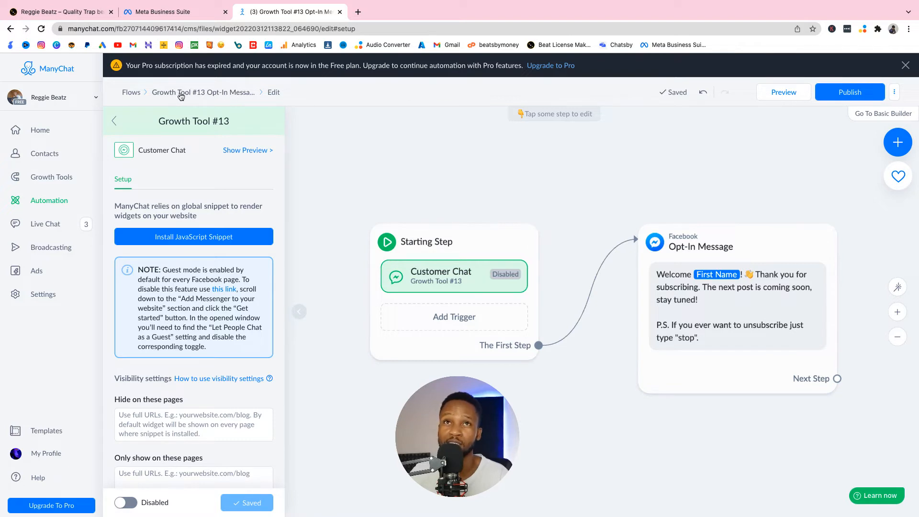
Step: Rename the new growth tool's opt-in message flow to "First Chat Bot"
{"action": "left_click", "coordinate": [214, 96]}
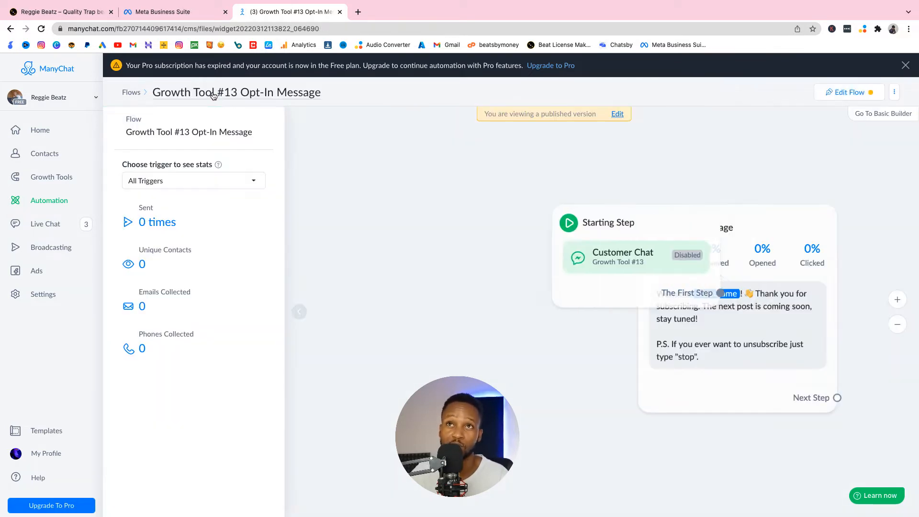
{"action": "left_click", "coordinate": [213, 92]}
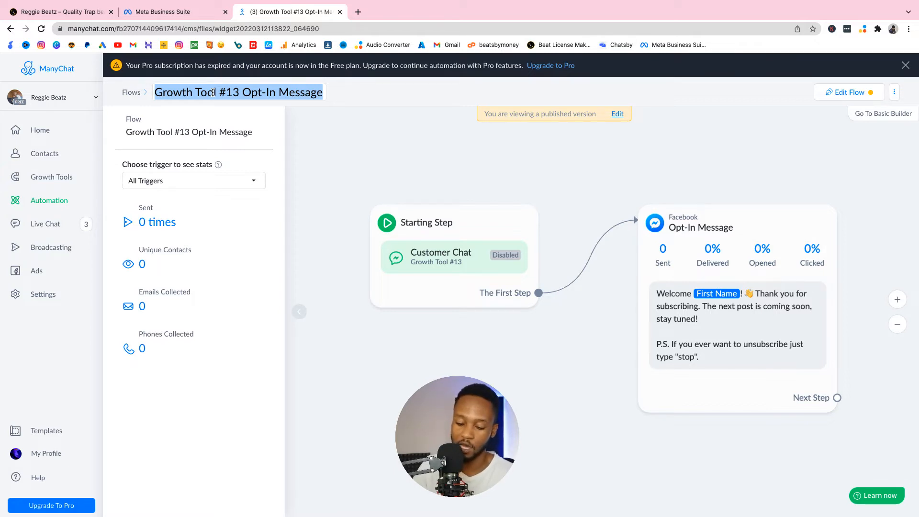
{"action": "type", "text": "First "}
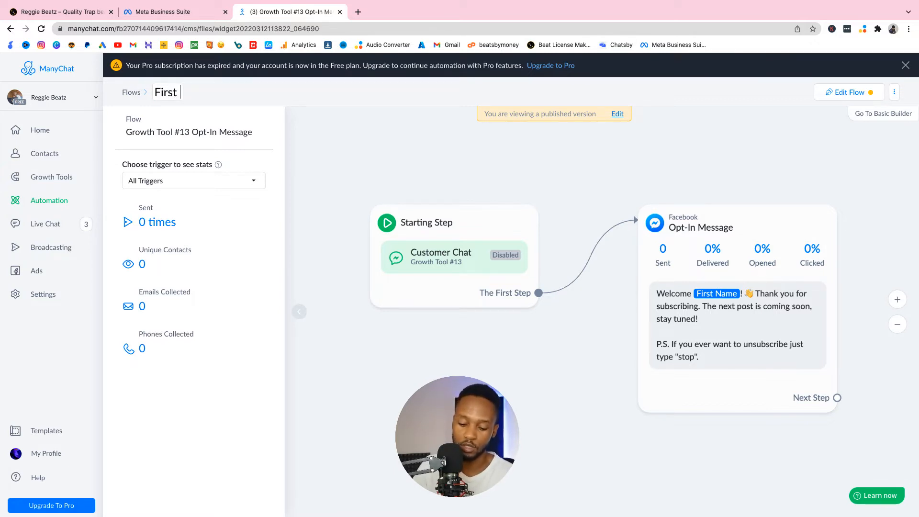
{"action": "type", "text": "Chat Bot"}
{"action": "key", "text": "Return"}
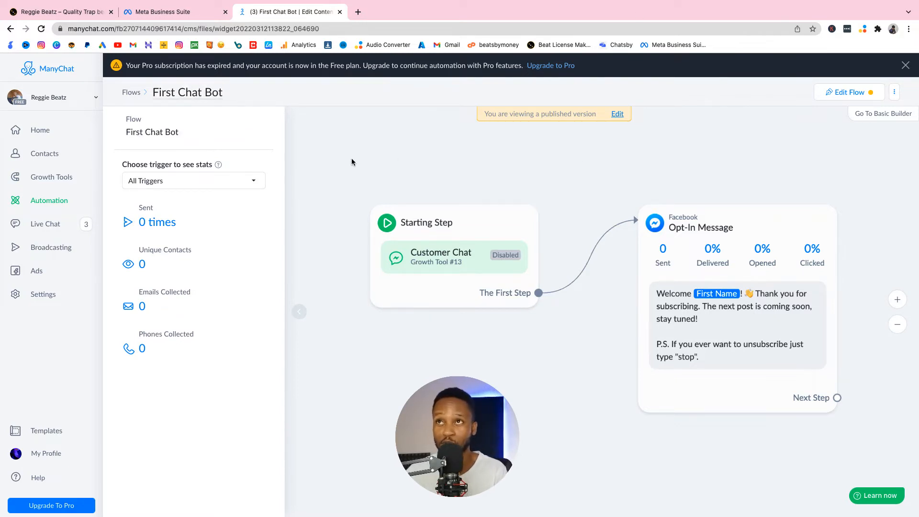
Step: Open the published flow for editing and reposition the Starting Step and Opt-In Message blocks on the canvas
{"action": "left_click", "coordinate": [617, 114]}
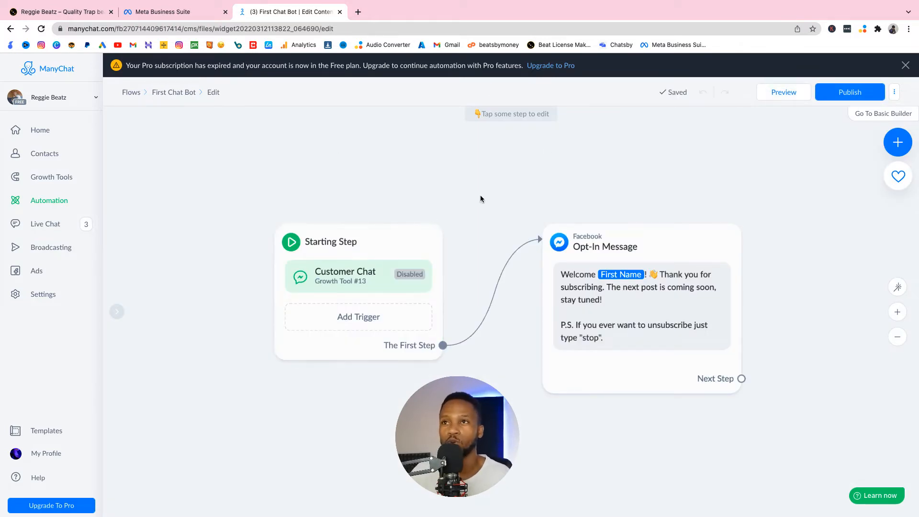
{"action": "scroll", "coordinate": [595, 182], "scroll_direction": "down", "scroll_amount": 4}
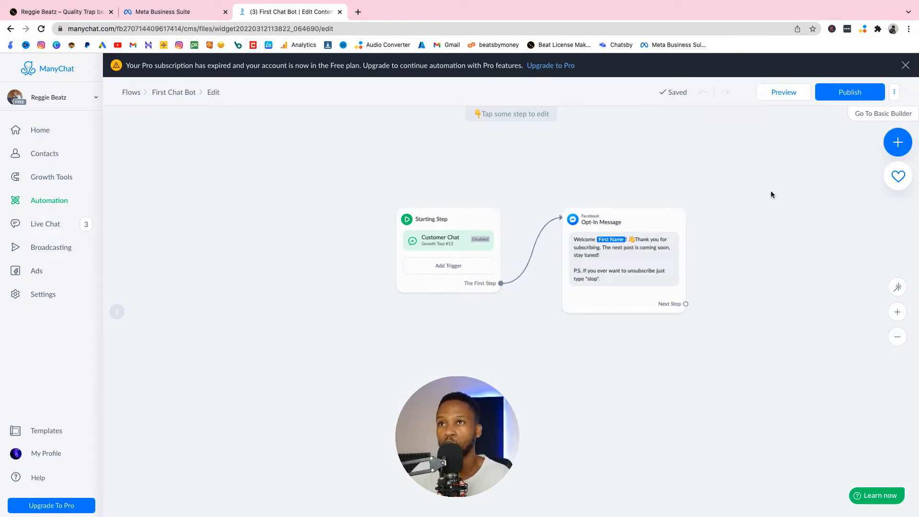
{"action": "scroll", "coordinate": [775, 187], "scroll_direction": "down", "scroll_amount": 1}
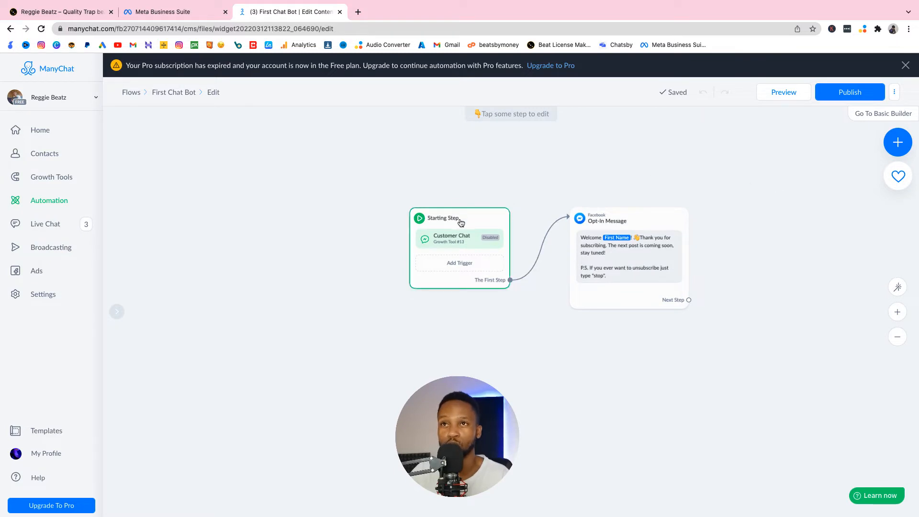
{"action": "left_click_drag", "start_coordinate": [462, 219], "coordinate": [367, 200]}
{"action": "left_click_drag", "start_coordinate": [647, 219], "coordinate": [611, 223]}
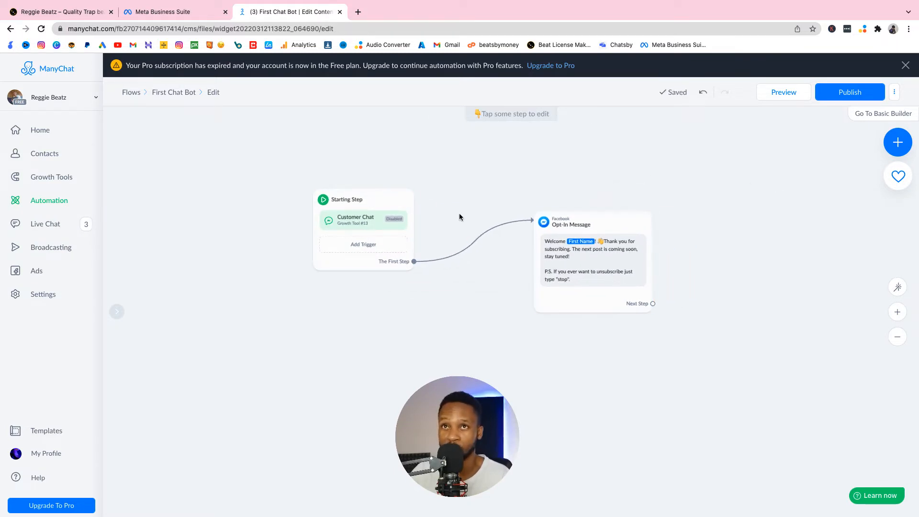
Step: Inspect the settings of the Starting Step and Opt-In Message blocks, including trigger and content options
{"action": "left_click", "coordinate": [379, 202]}
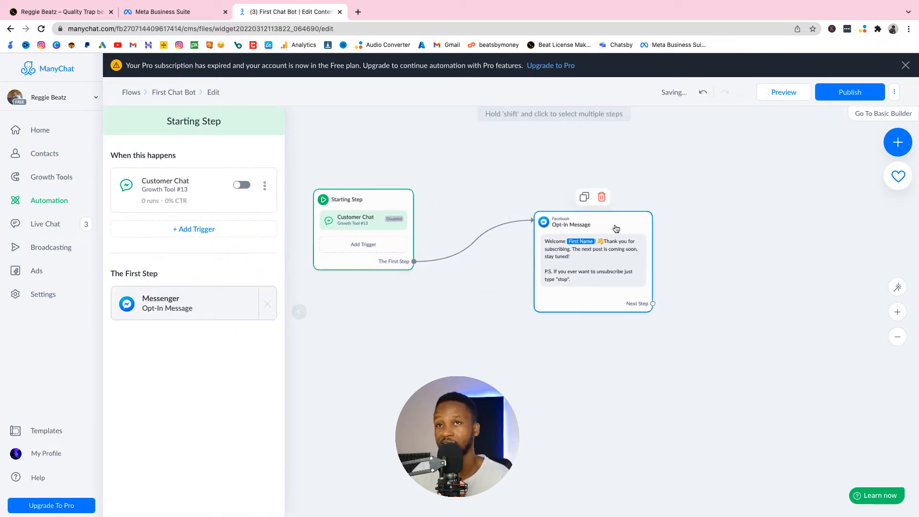
{"action": "left_click", "coordinate": [614, 230]}
{"action": "left_click", "coordinate": [366, 205]}
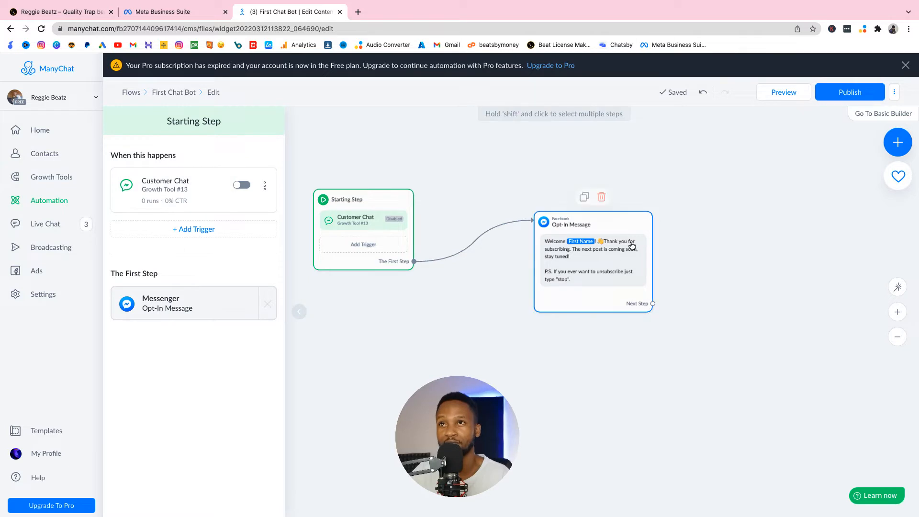
{"action": "left_click", "coordinate": [600, 221]}
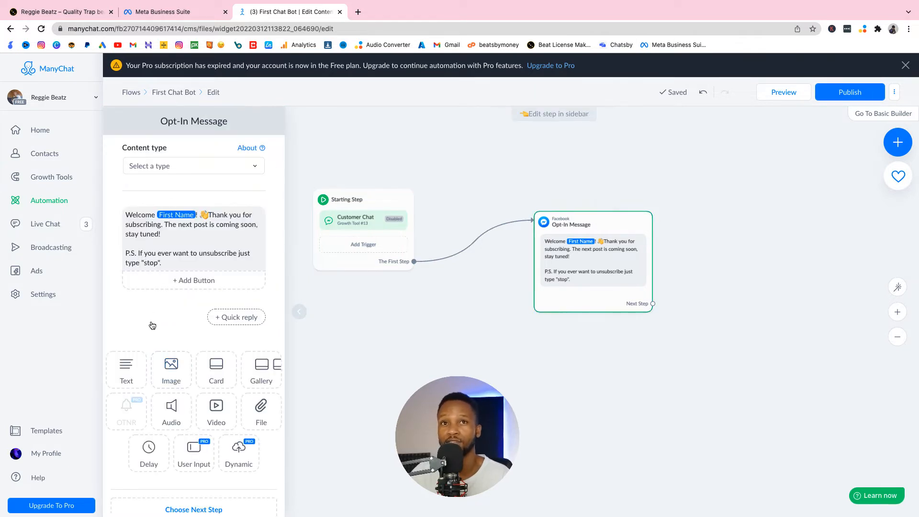
{"action": "left_click", "coordinate": [358, 205]}
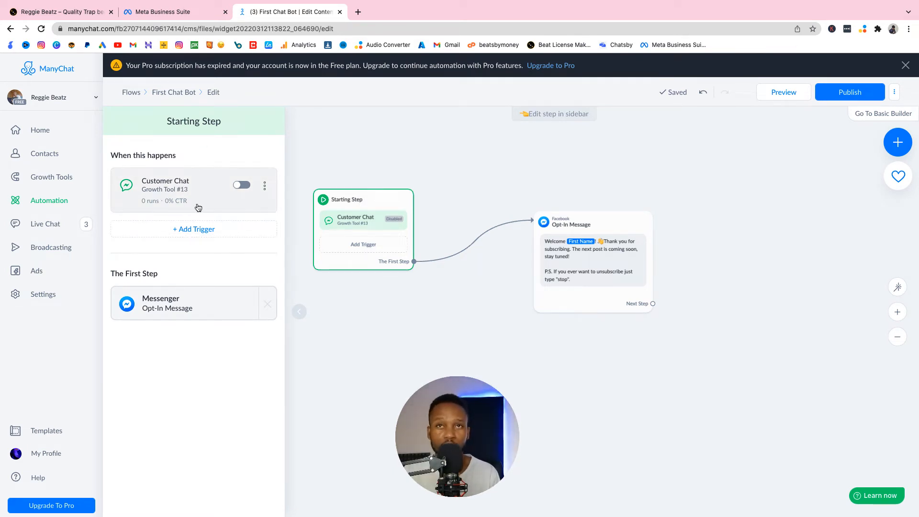
Step: Shift the Starting Step slightly outward and bring the Opt-In Message block closer to it
{"action": "scroll", "coordinate": [613, 365], "scroll_direction": "down", "scroll_amount": 2}
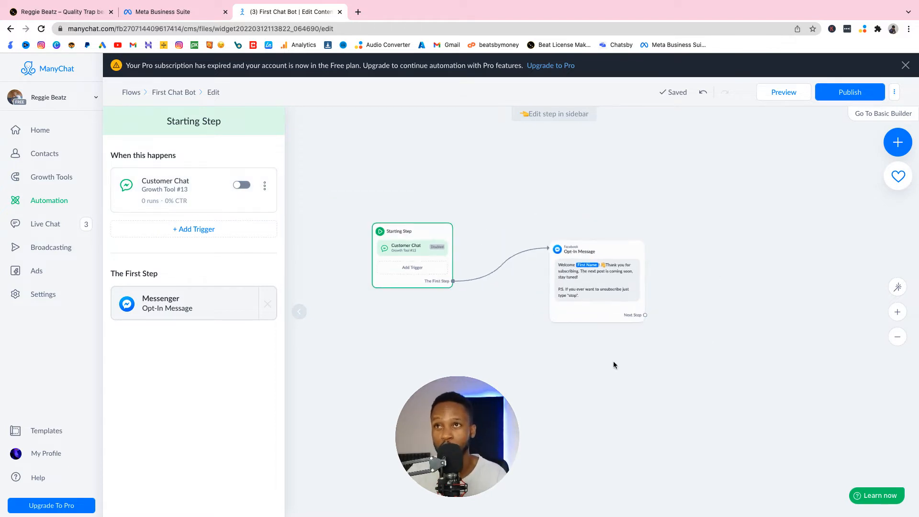
{"action": "scroll", "coordinate": [613, 365], "scroll_direction": "up", "scroll_amount": 3}
{"action": "left_click_drag", "start_coordinate": [456, 380], "coordinate": [538, 410]}
{"action": "scroll", "coordinate": [539, 409], "scroll_direction": "up", "scroll_amount": 1}
{"action": "scroll", "coordinate": [526, 402], "scroll_direction": "up", "scroll_amount": 1}
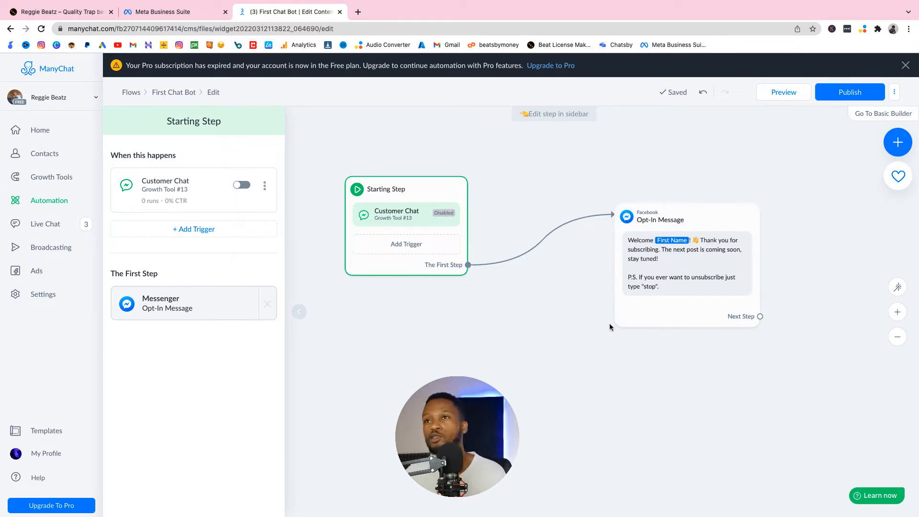
{"action": "left_click_drag", "start_coordinate": [435, 192], "coordinate": [407, 193]}
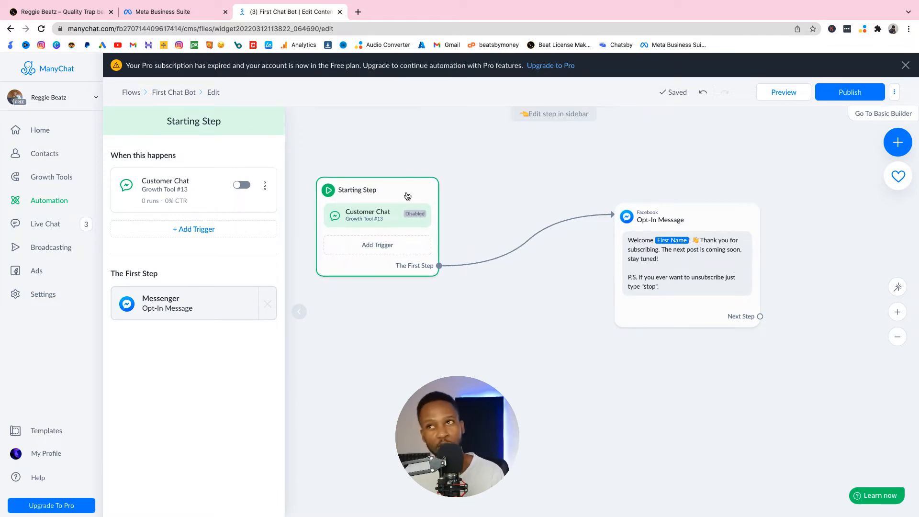
{"action": "left_click_drag", "start_coordinate": [676, 265], "coordinate": [590, 267]}
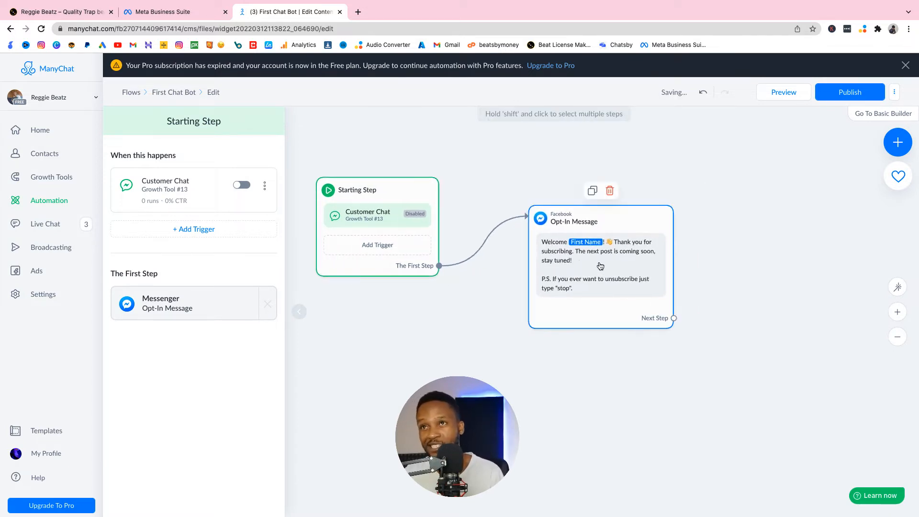
Step: Replace the Opt-In Message text with the greeting "Hi," followed by the Full Name system field and a period
{"action": "left_click", "coordinate": [598, 266]}
{"action": "left_click_drag", "start_coordinate": [167, 262], "coordinate": [124, 214]}
{"action": "key", "text": "BackSpace"}
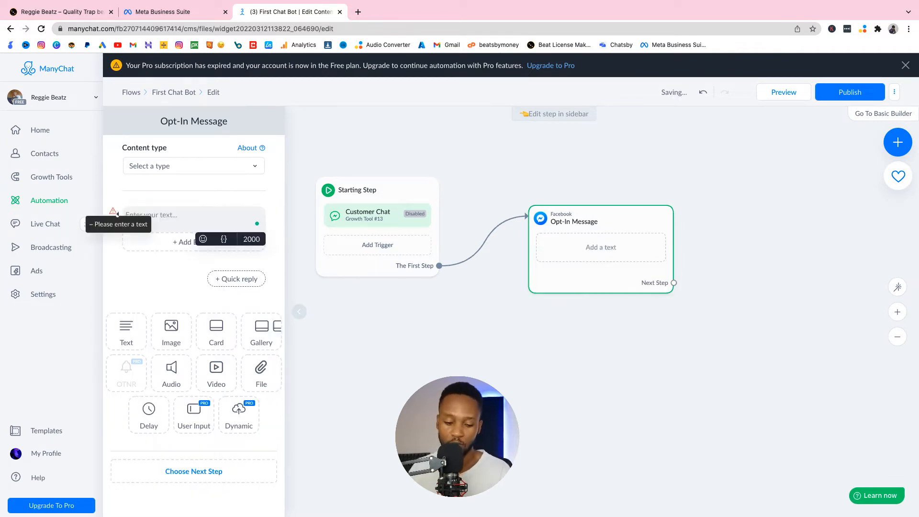
{"action": "type", "text": "Hi"}
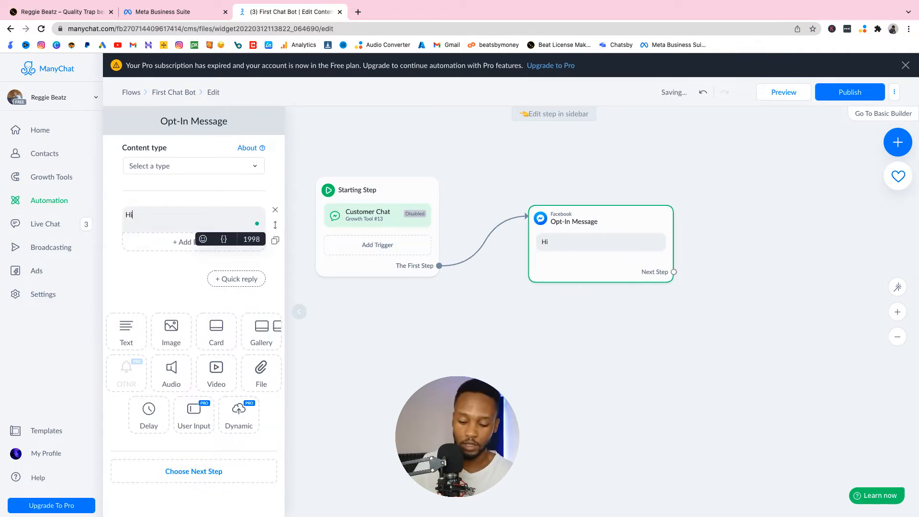
{"action": "type", "text": ","}
{"action": "left_click", "coordinate": [224, 239]}
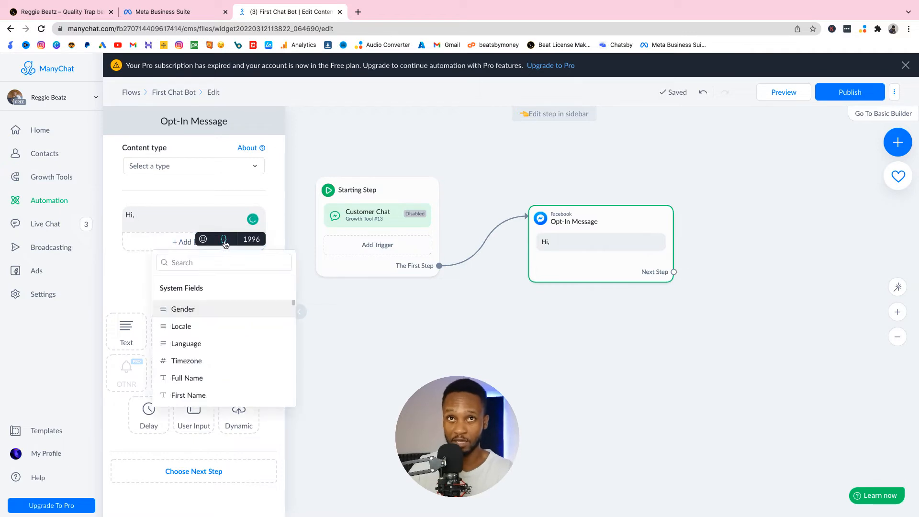
{"action": "left_click", "coordinate": [186, 377]}
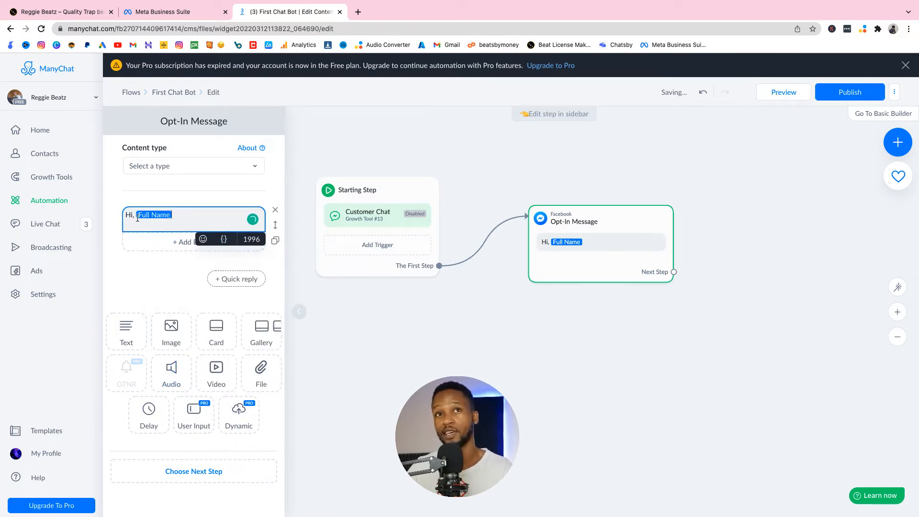
{"action": "type", "text": ". "}
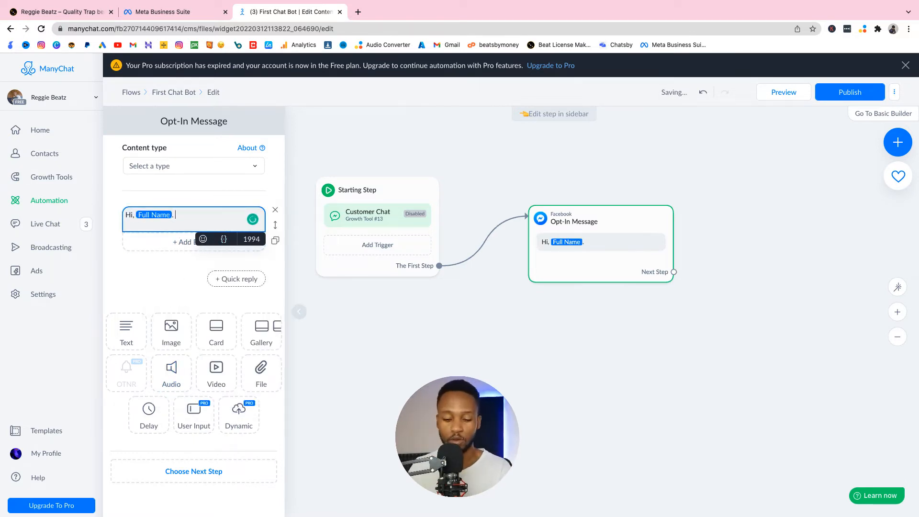
{"action": "type", "text": "Welcome to Reggiew"}
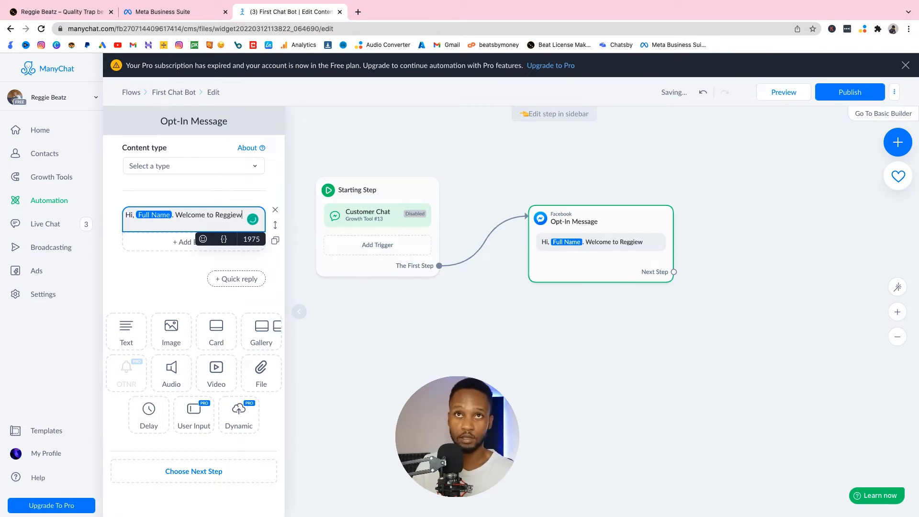
{"action": "key", "text": "BackSpace"}
{"action": "type", "text": " Beatz, t"}
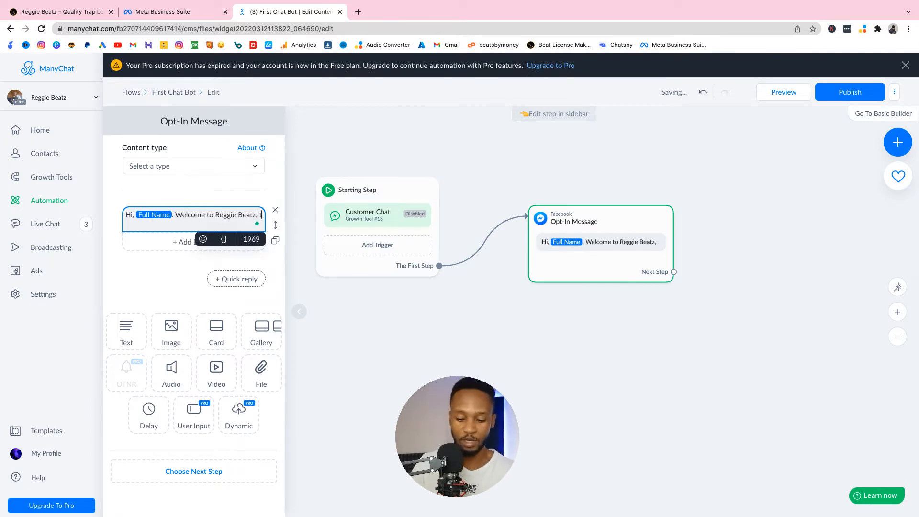
{"action": "type", "text": "he ho"}
Step: Continue the greeting with "Welcome to Reggie Beatz, the home of quality trap beats." and, after a blank line, "How can i help you"
{"action": "key", "text": "BackSpace"}
{"action": "key", "text": "BackSpace"}
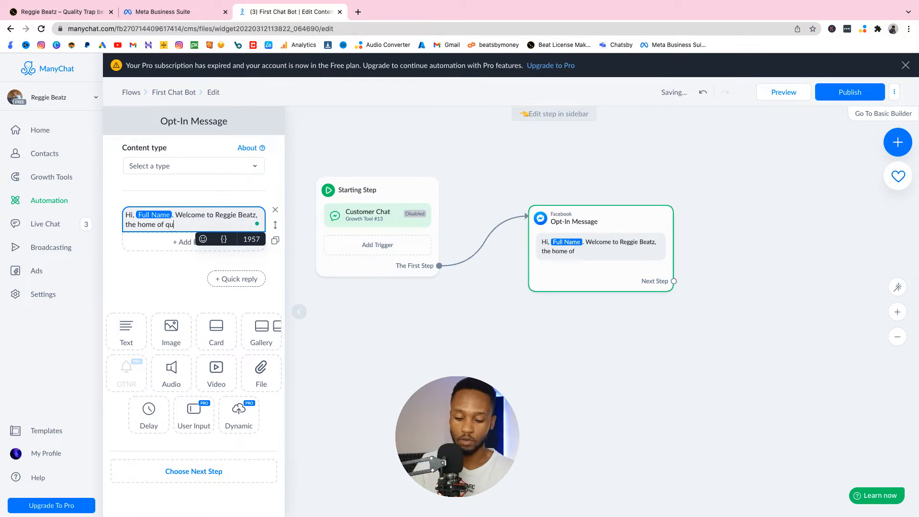
{"action": "type", "text": "quality "}
{"action": "type", "text": "t"}
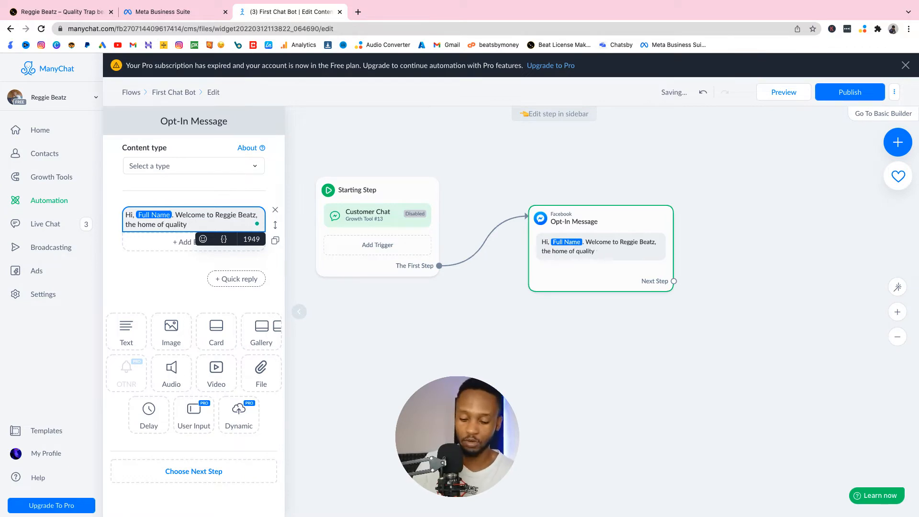
{"action": "type", "text": "rap beats."}
{"action": "key", "text": "Return"}
{"action": "key", "text": "Return"}
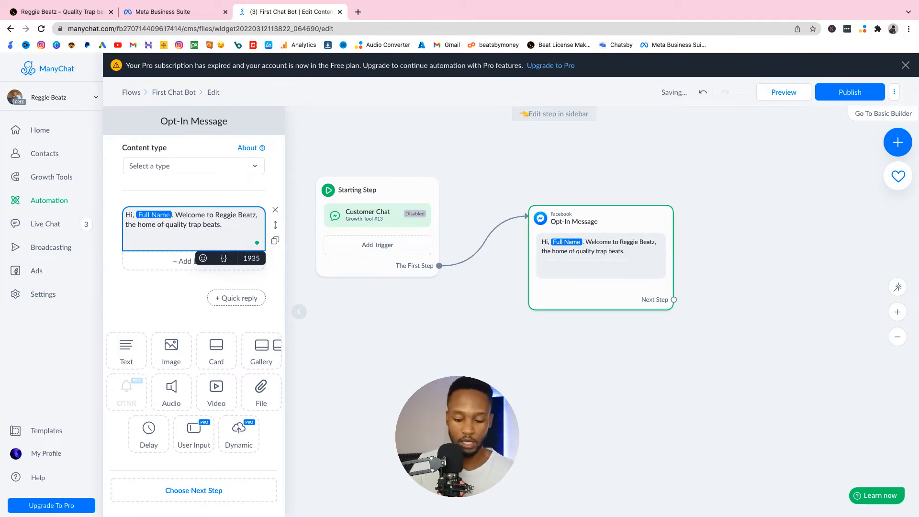
{"action": "type", "text": "How can i help you"}
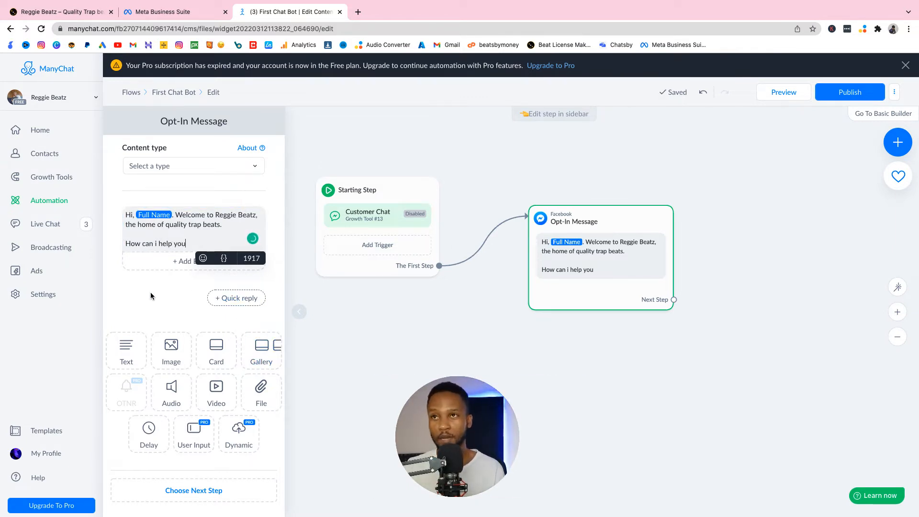
{"action": "left_click", "coordinate": [198, 302]}
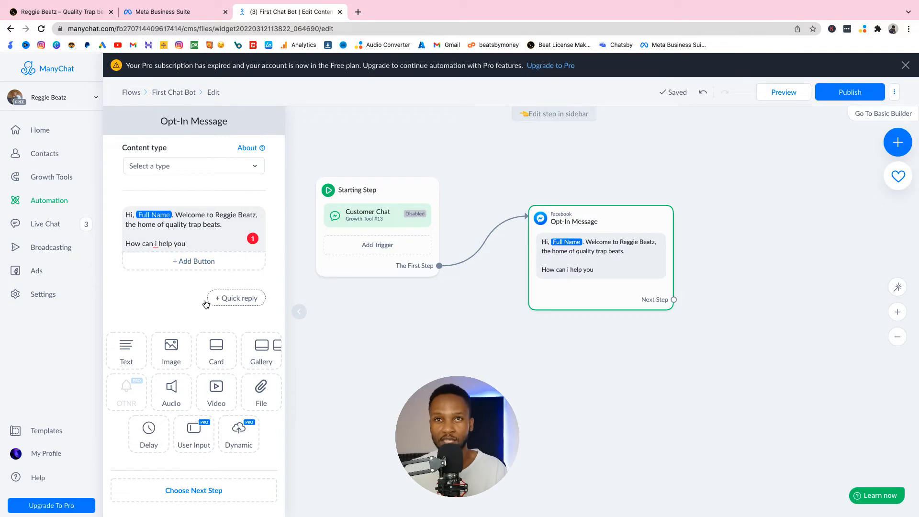
Step: Add a quick reply labelled "How to buy Beat" to the Opt-In Message
{"action": "left_click", "coordinate": [249, 302]}
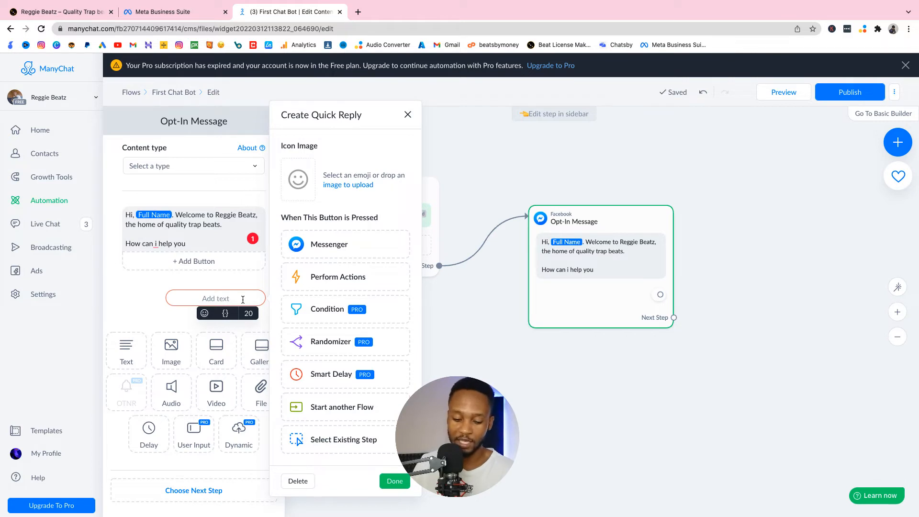
{"action": "type", "text": "Ho"}
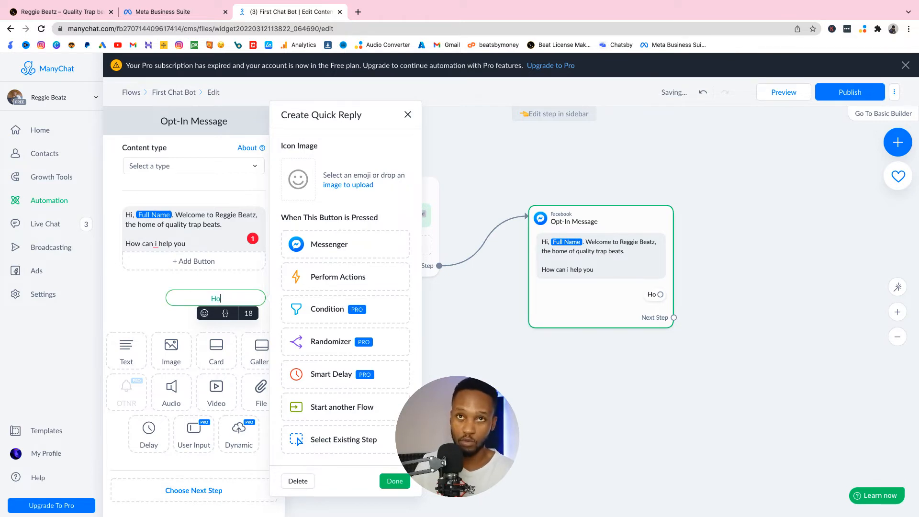
{"action": "type", "text": "w to buy b"}
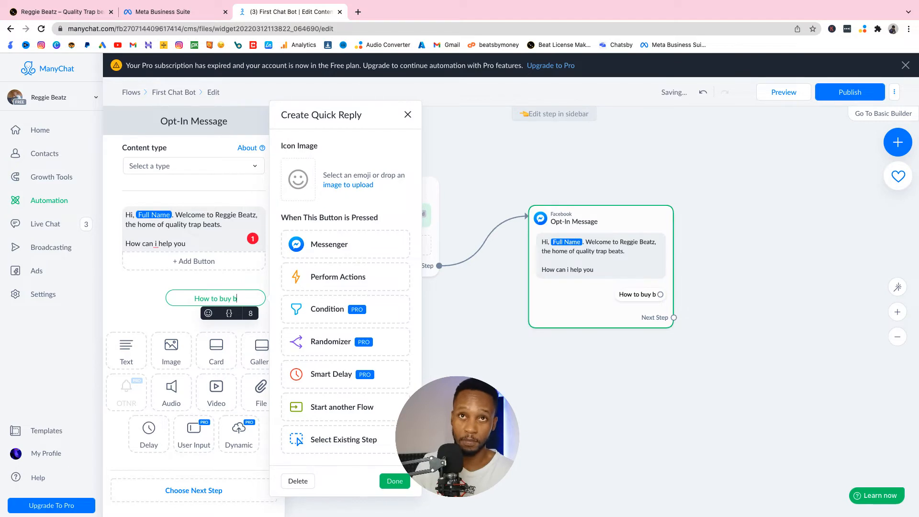
{"action": "key", "text": "BackSpace"}
{"action": "type", "text": "Be"}
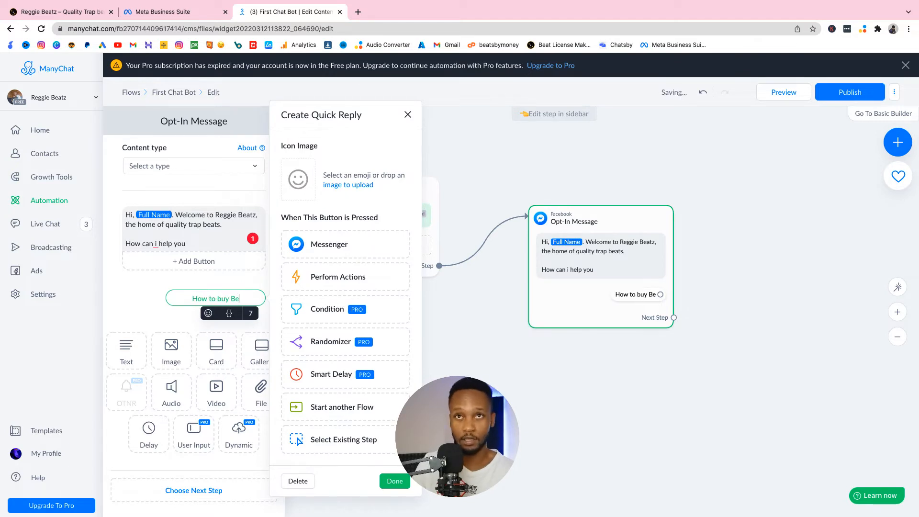
{"action": "type", "text": "at"}
{"action": "left_click", "coordinate": [182, 326]}
Step: Add a second quick reply labelled "Beat Licensing" to the Opt-In Message
{"action": "left_click", "coordinate": [250, 322]}
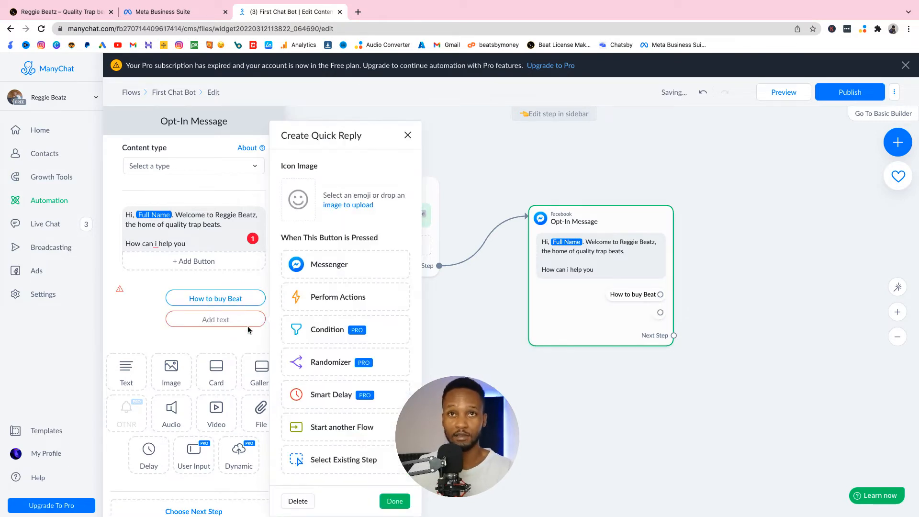
{"action": "type", "text": "B"}
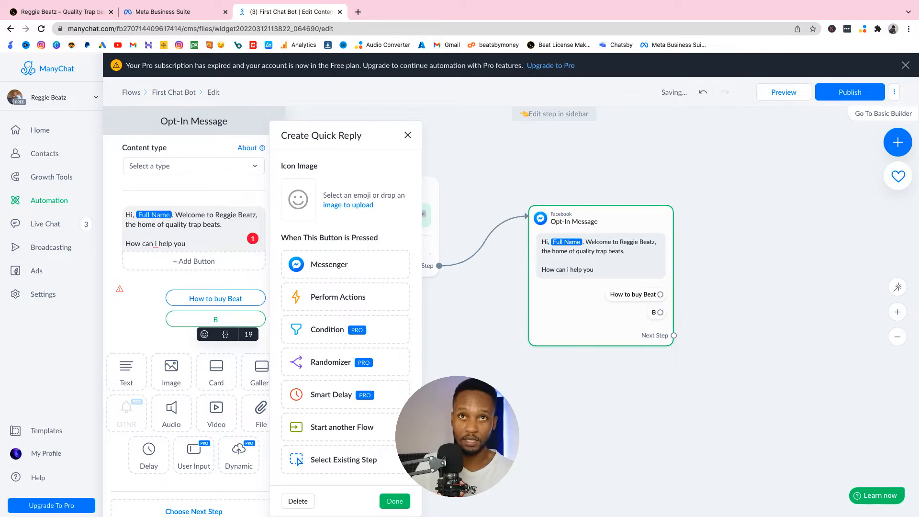
{"action": "type", "text": "eat Licensing"}
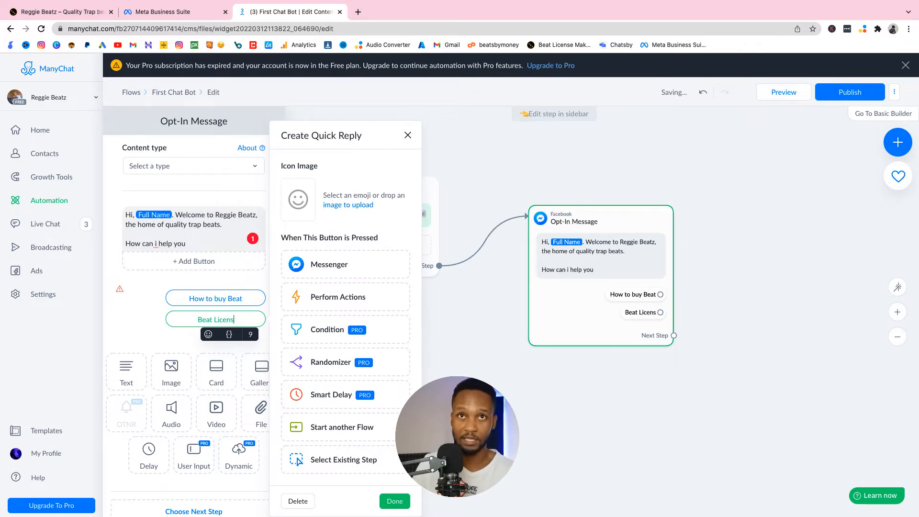
{"action": "left_click", "coordinate": [186, 331]}
{"action": "left_click", "coordinate": [235, 339]}
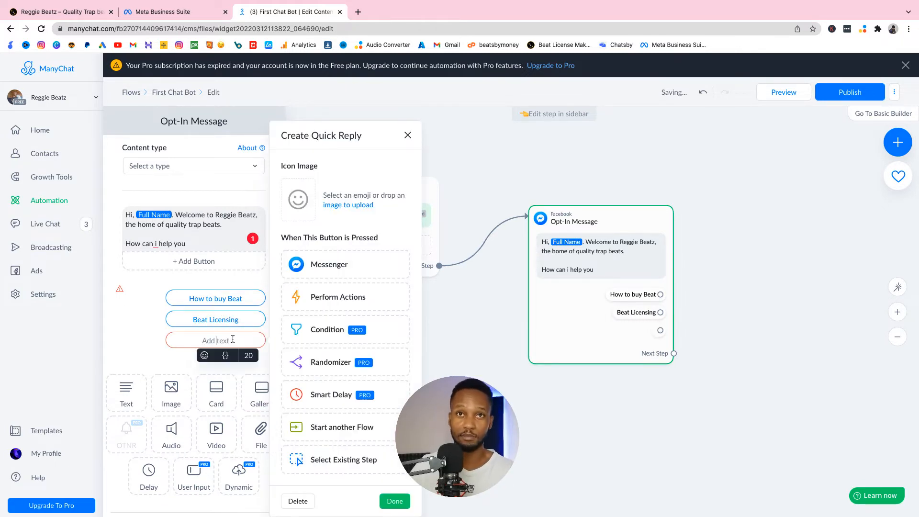
{"action": "type", "text": "Beat"}
{"action": "key", "text": "BackSpace"}
{"action": "key", "text": "BackSpace"}
{"action": "key", "text": "BackSpace"}
{"action": "key", "text": "BackSpace"}
{"action": "key", "text": "BackSpace"}
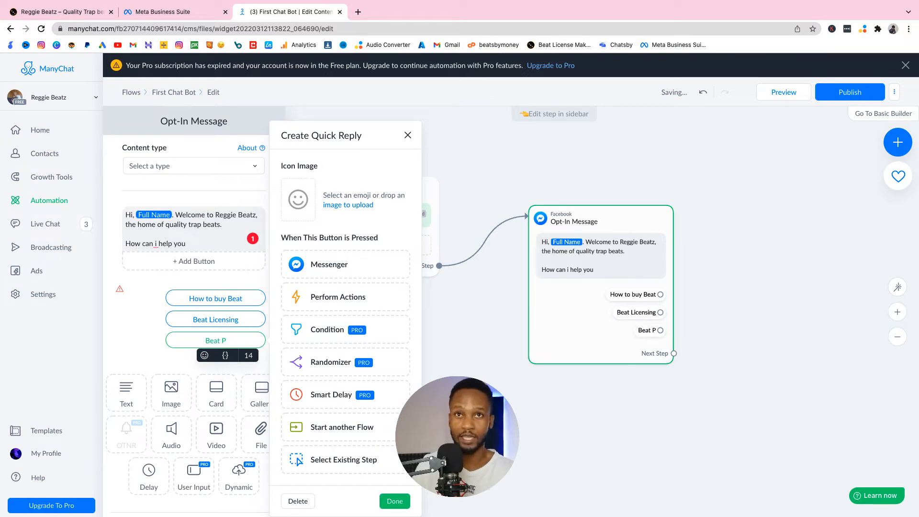
Step: Reword the "Beat Licensing" quick reply as "Licensing & Pricing"
{"action": "left_click", "coordinate": [245, 320]}
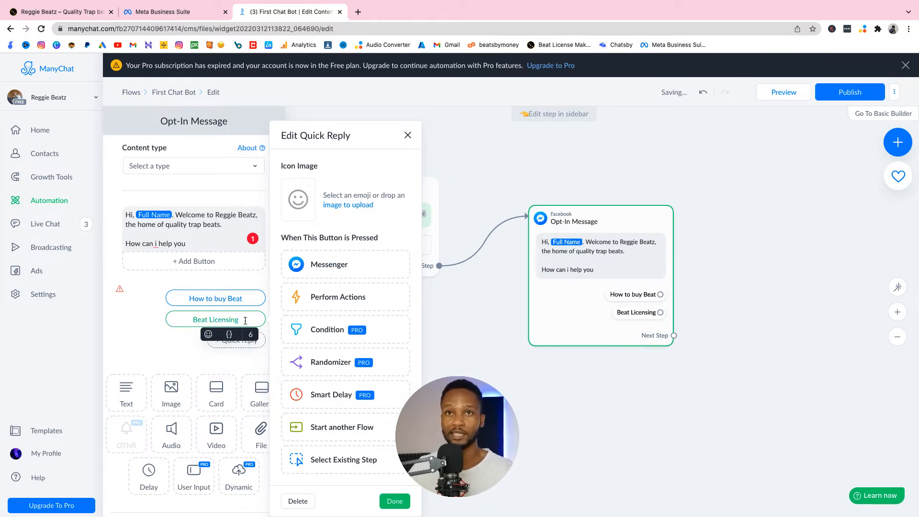
{"action": "type", "text": "& Pricing"}
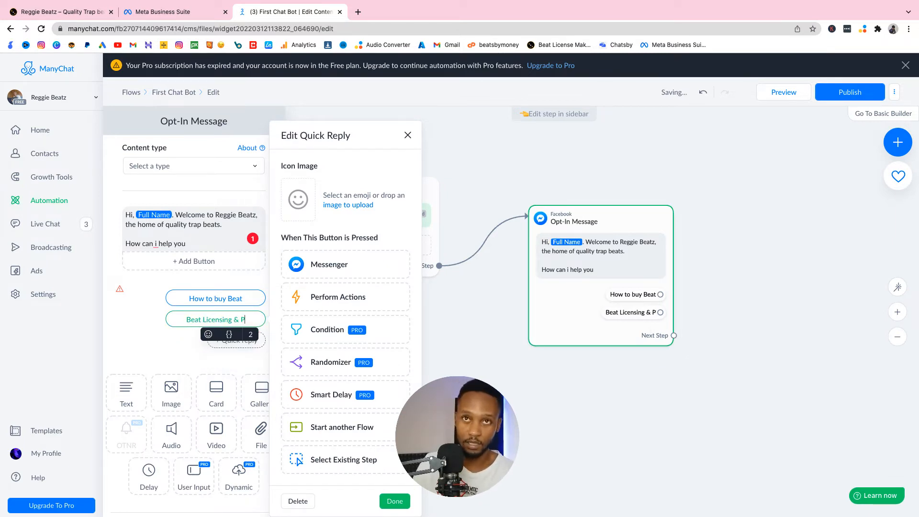
{"action": "double_click", "coordinate": [186, 320]}
{"action": "key", "text": "BackSpace"}
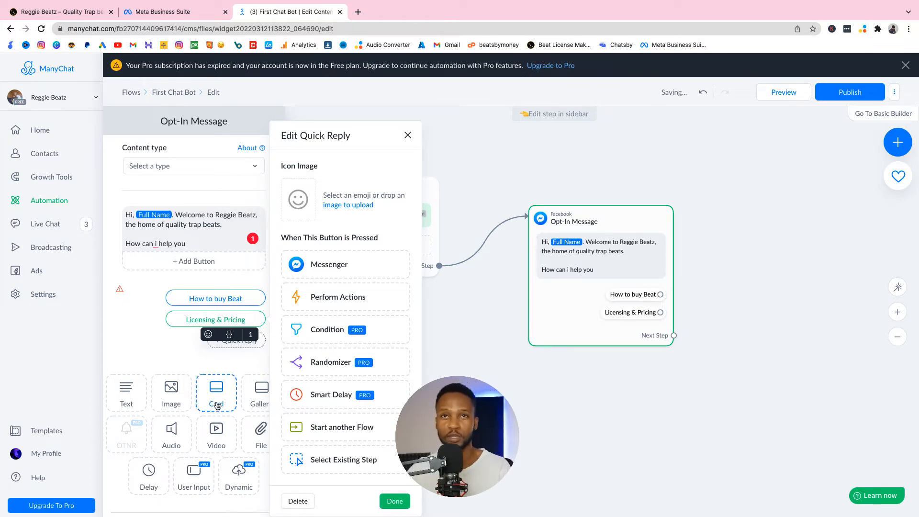
Step: Add a third quick reply labelled "Collab" and view the quick reply settings without changing them
{"action": "left_click", "coordinate": [216, 339]}
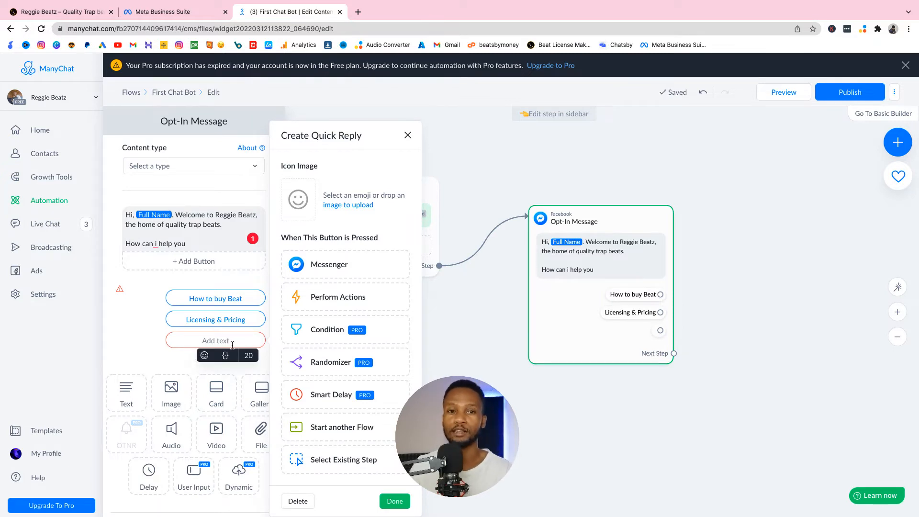
{"action": "type", "text": "Collab"}
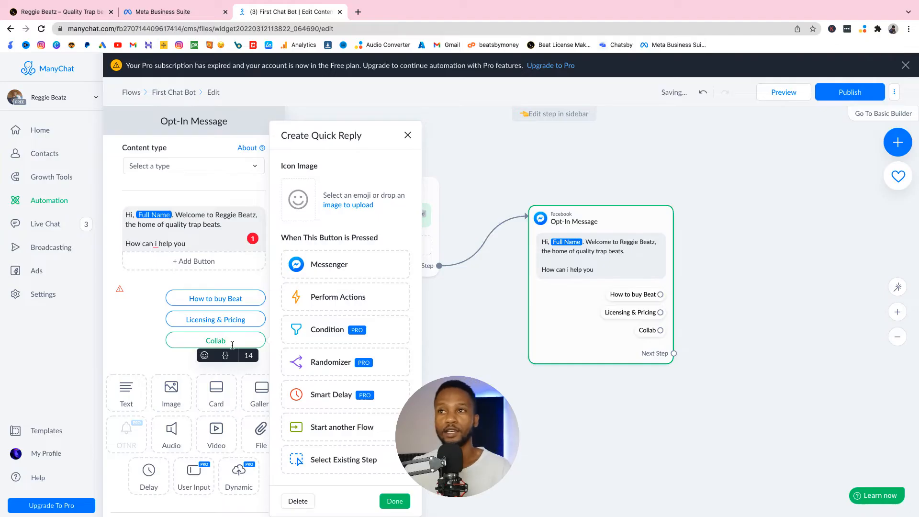
{"action": "left_click", "coordinate": [146, 336]}
{"action": "left_click", "coordinate": [275, 295]}
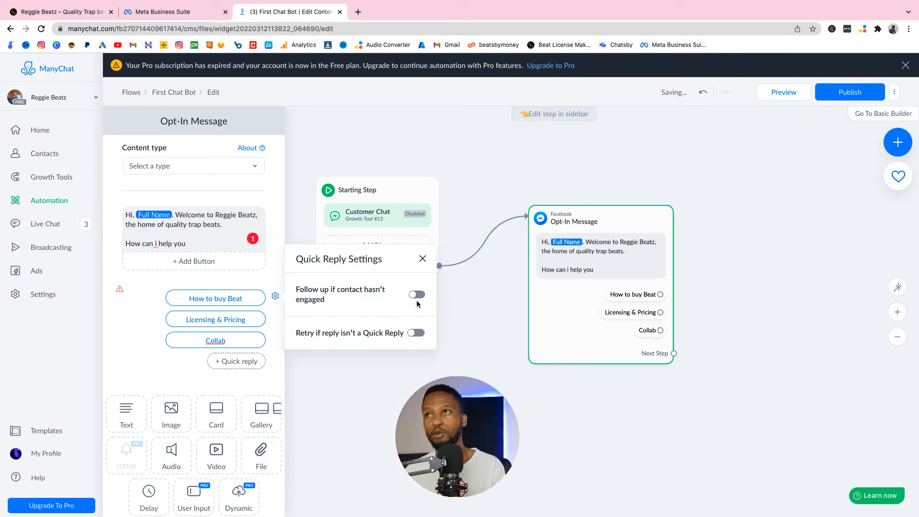
{"action": "left_click", "coordinate": [367, 385]}
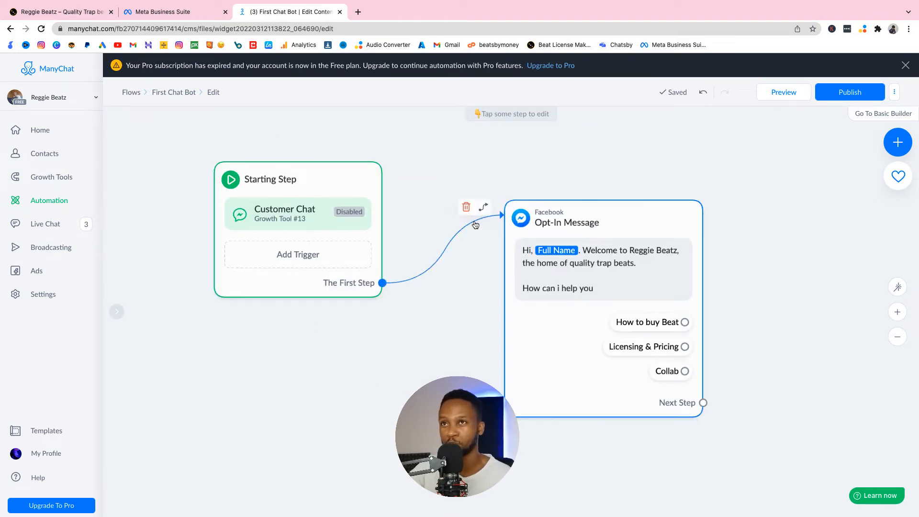
Step: Move the Opt-In Message block closer to the Starting Step and connect its "How to buy Beat" reply to a new Messenger step
{"action": "left_click_drag", "start_coordinate": [642, 254], "coordinate": [553, 231]}
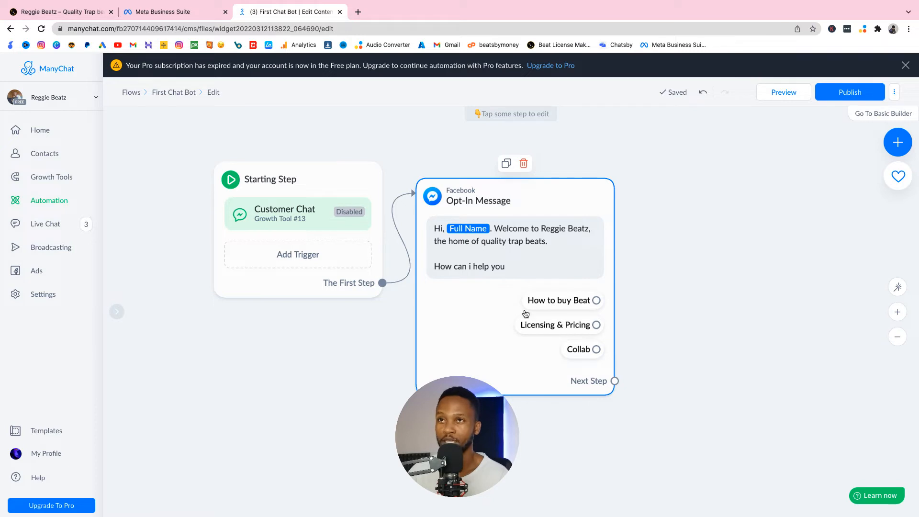
{"action": "left_click_drag", "start_coordinate": [596, 301], "coordinate": [669, 224]}
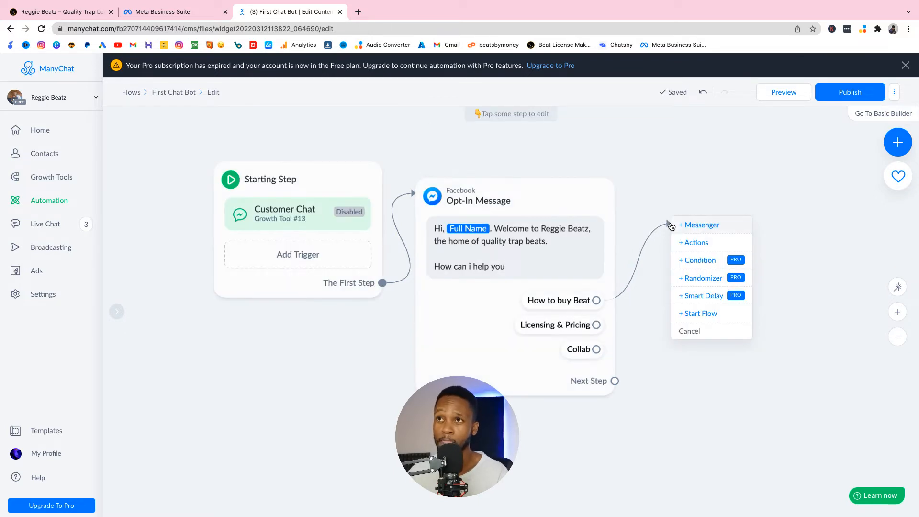
{"action": "left_click", "coordinate": [712, 225]}
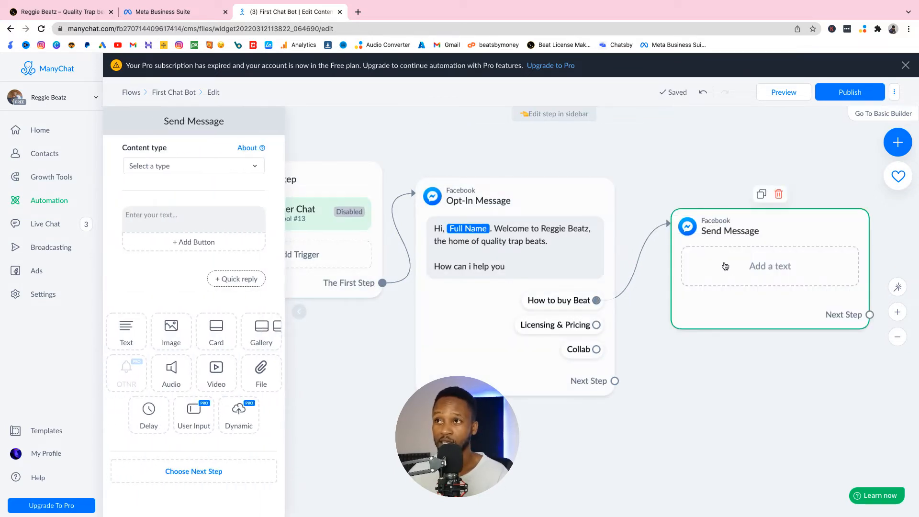
Step: Write "To buy beats, you need to select any beat that you like from the beatstore." as the "How to buy Beat" reply's message text
{"action": "left_click", "coordinate": [744, 263]}
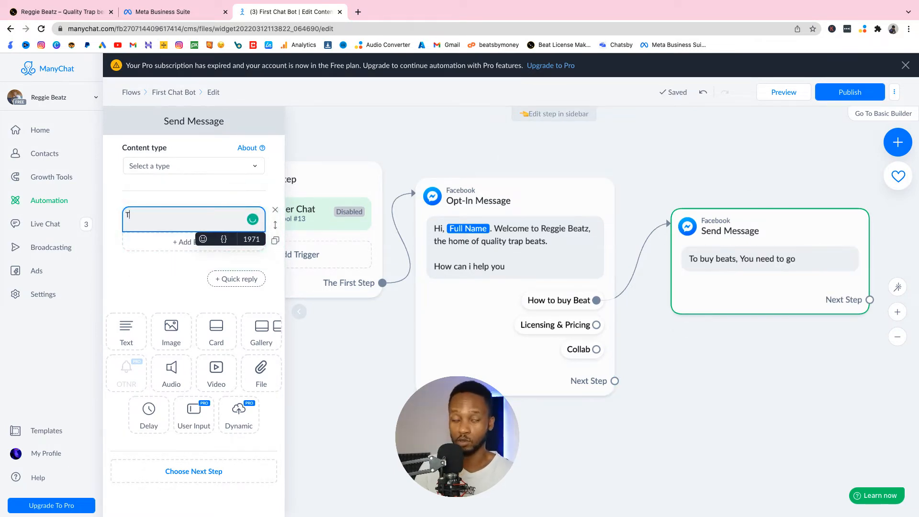
{"action": "key", "text": "BackSpace"}
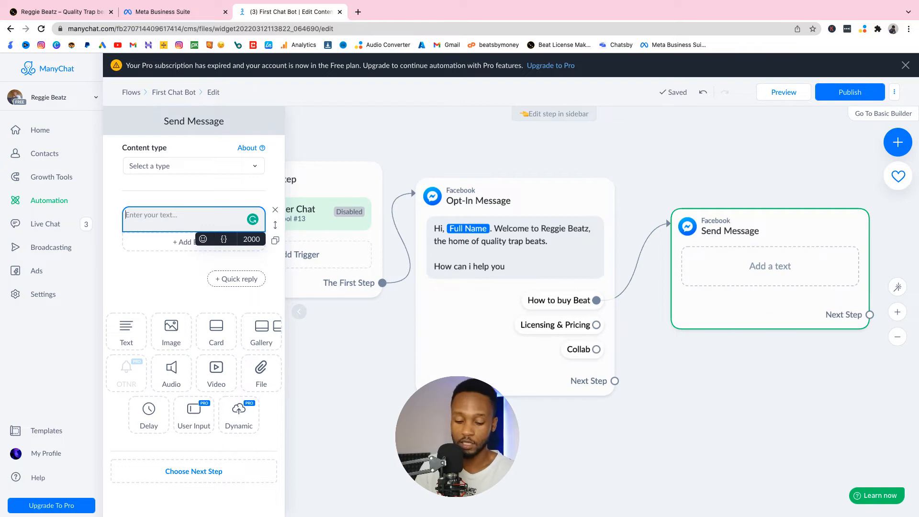
{"action": "type", "text": "To buy beats"}
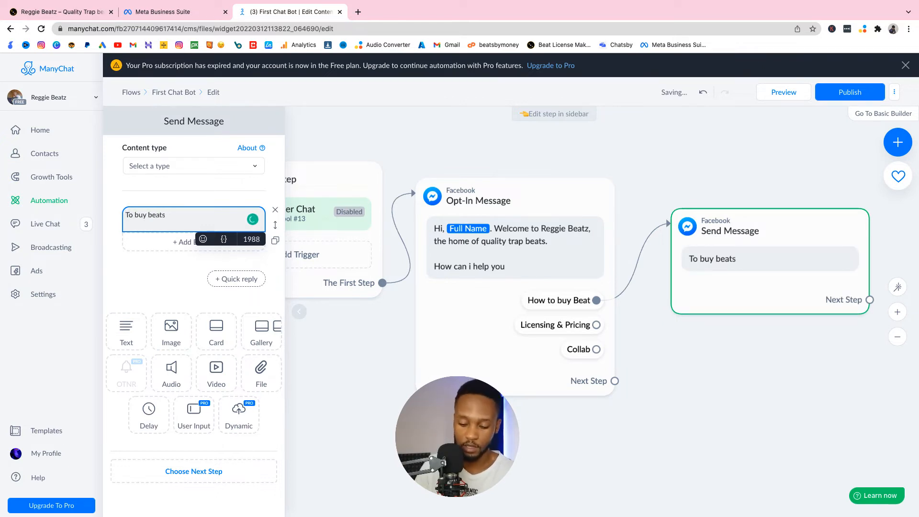
{"action": "type", "text": ", you need to sele"}
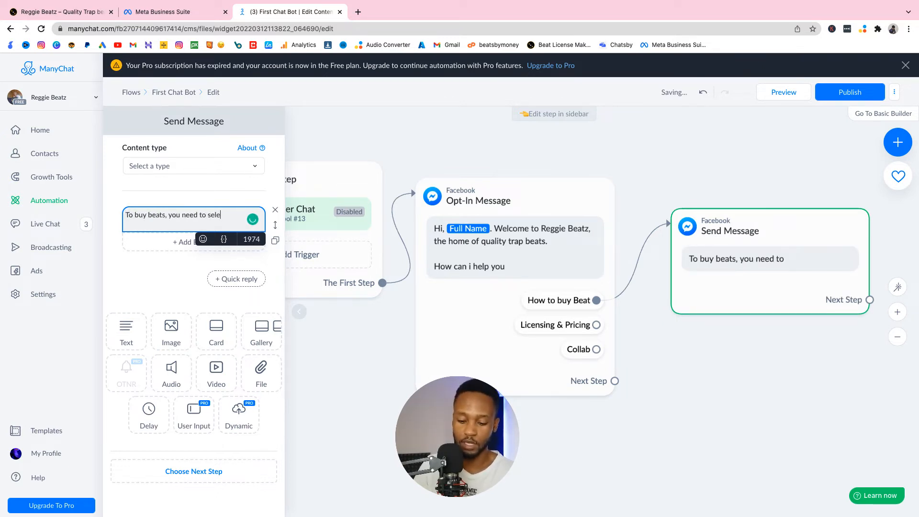
{"action": "type", "text": "ct any berast"}
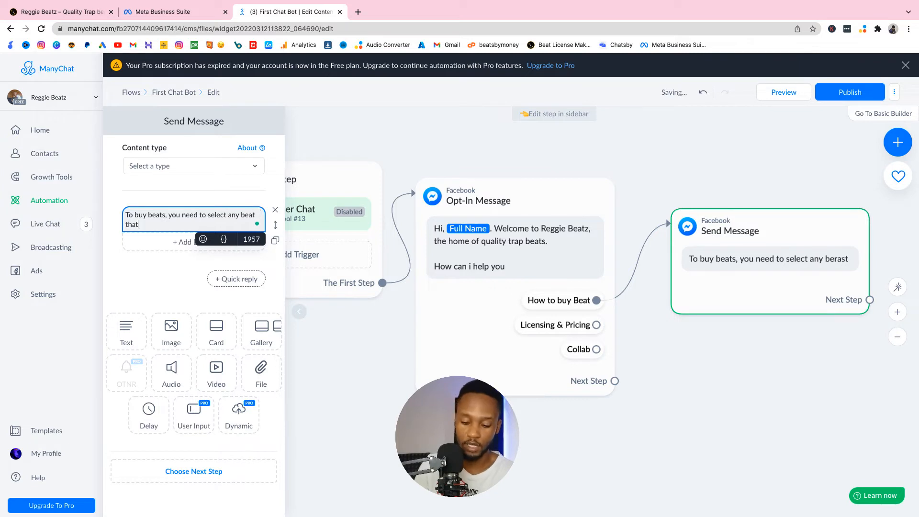
{"action": "type", "text": " you like from the beatstore."}
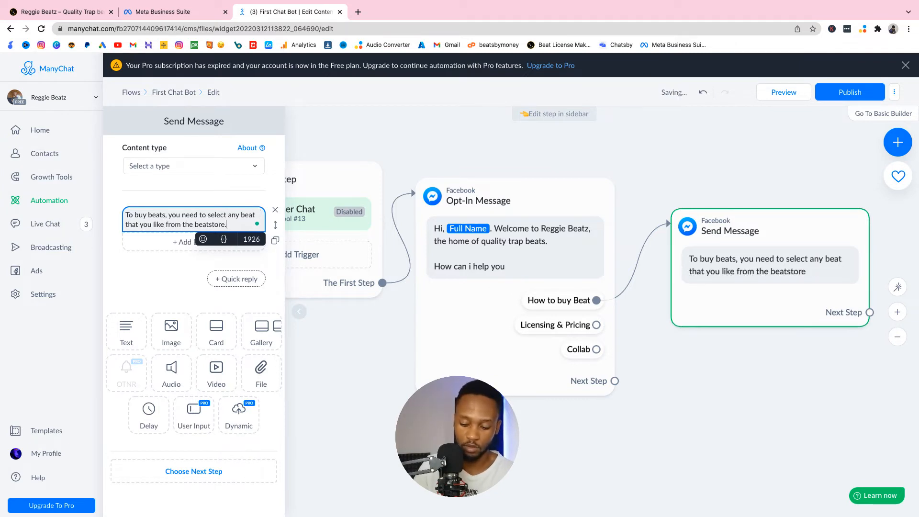
Step: Add the line "Add it to cart and select the relevant license." to the message, followed by a blank line
{"action": "key", "text": "Return"}
{"action": "type", "text": "Add it to cart"}
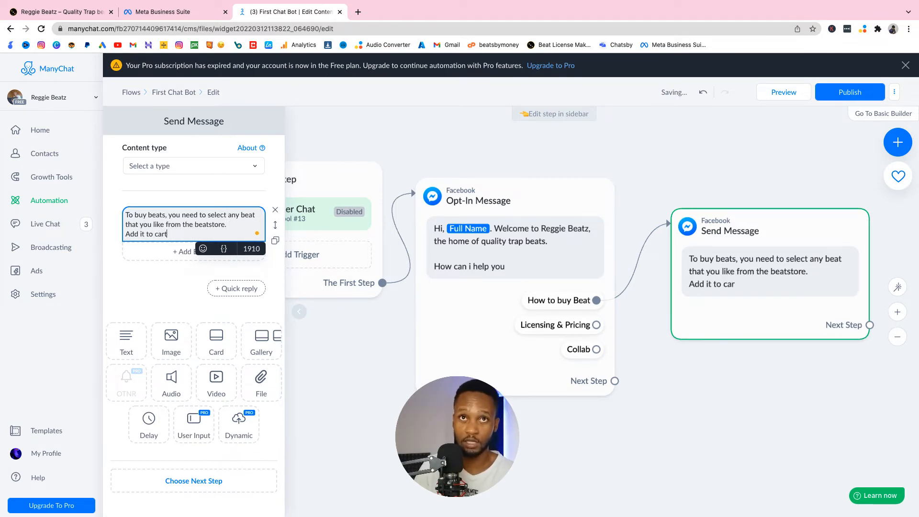
{"action": "type", "text": " and select the "}
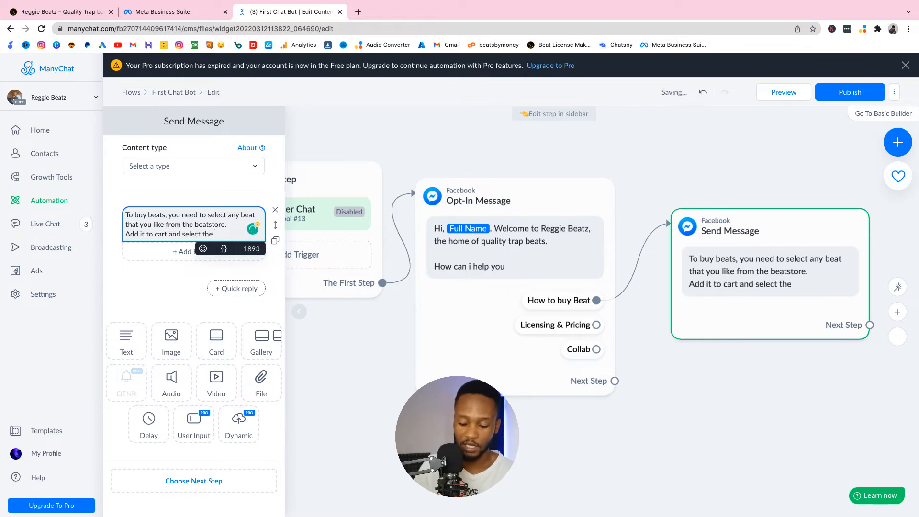
{"action": "type", "text": "relevant "}
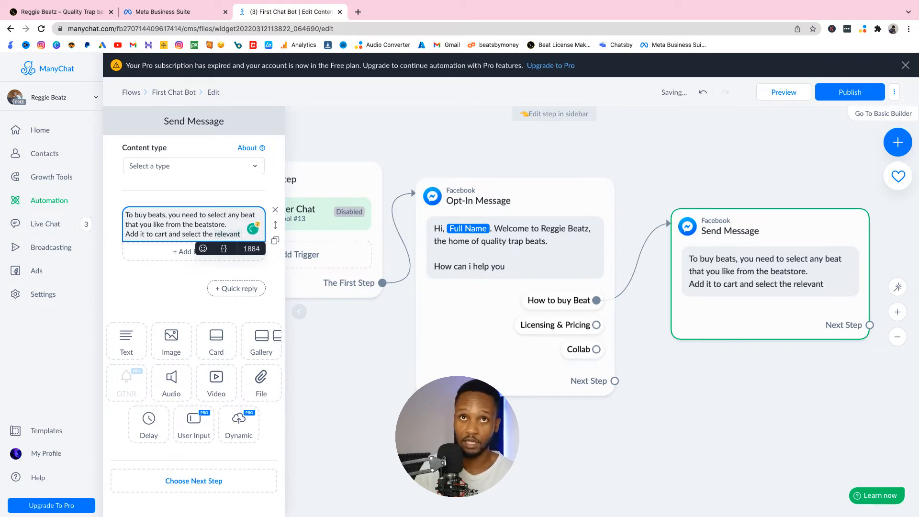
{"action": "type", "text": "license."}
{"action": "key", "text": "Return"}
{"action": "key", "text": "Return"}
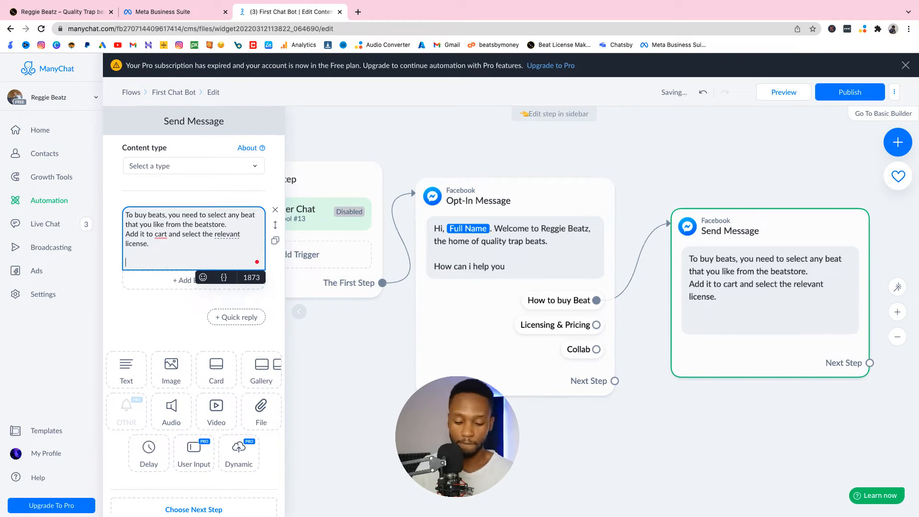
Step: Add the sentence "Add a promo code if you have." below the blank line in the buying instructions
{"action": "type", "text": "aDD A PRO"}
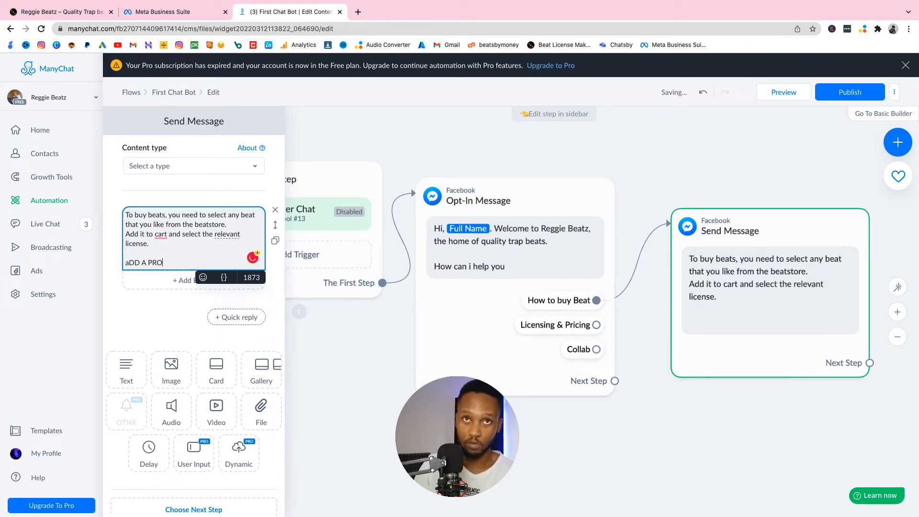
{"action": "key", "text": "BackSpace"}
{"action": "key", "text": "BackSpace"}
{"action": "key", "text": "BackSpace"}
{"action": "key", "text": "BackSpace"}
{"action": "key", "text": "BackSpace"}
{"action": "key", "text": "BackSpace"}
{"action": "key", "text": "BackSpace"}
{"action": "key", "text": "BackSpace"}
{"action": "key", "text": "BackSpace"}
{"action": "type", "text": "Add a pro"}
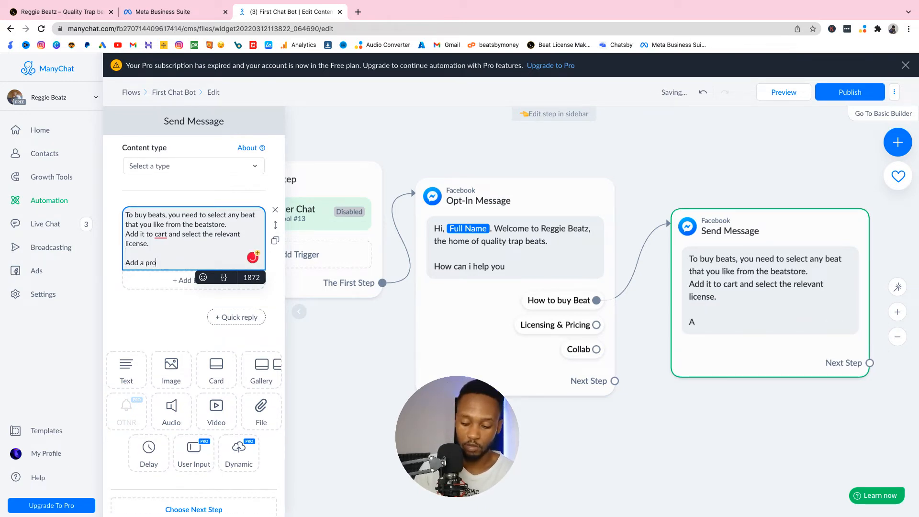
{"action": "type", "text": "mo code if yo"}
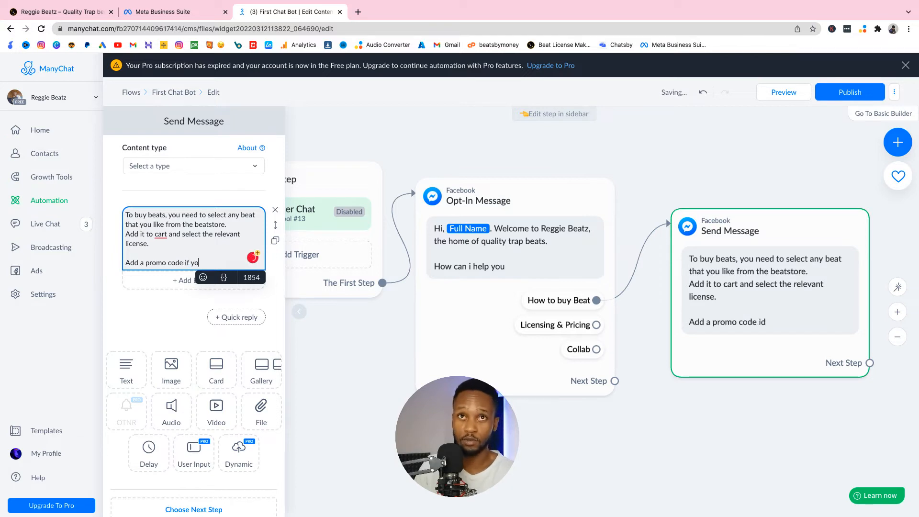
{"action": "type", "text": "u have."}
Step: Finish the message with the line "The checkout via Paypal or stripe" and move its block higher on the canvas
{"action": "key", "text": "Return"}
{"action": "type", "text": "The "}
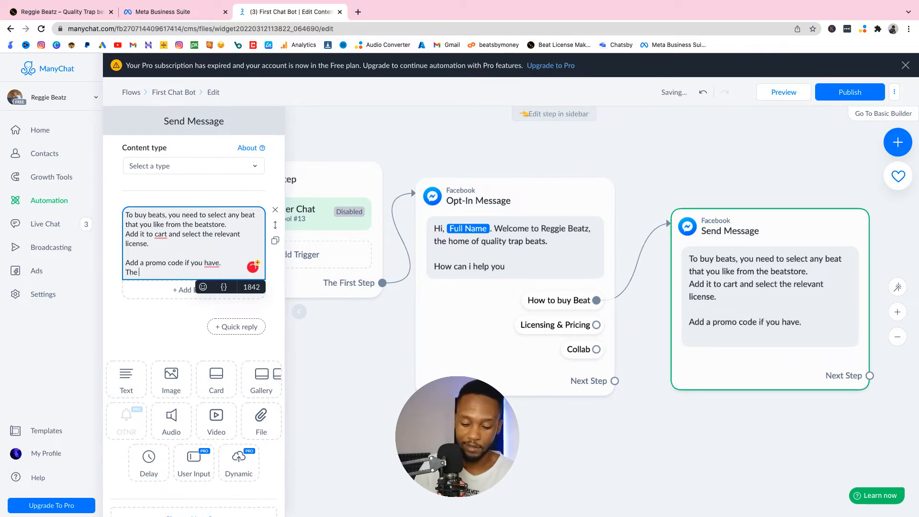
{"action": "type", "text": "checkout via"}
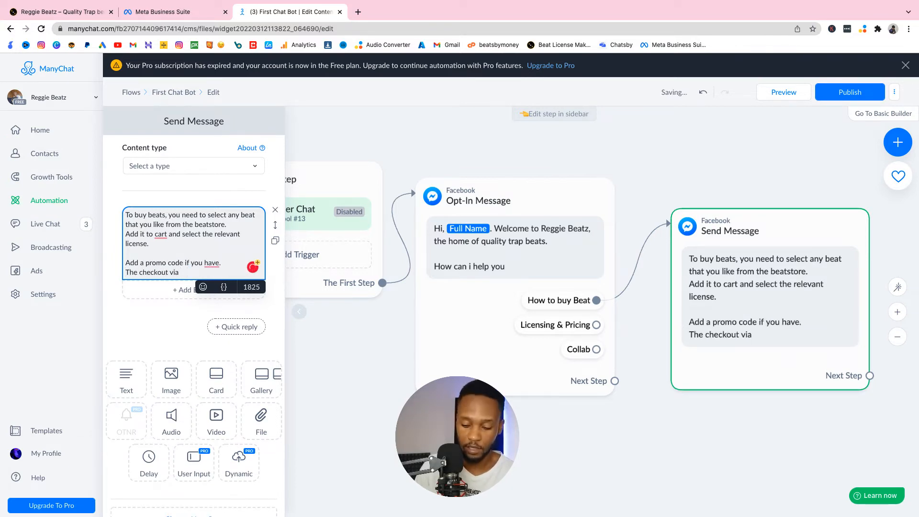
{"action": "type", "text": " p[l or stripe"}
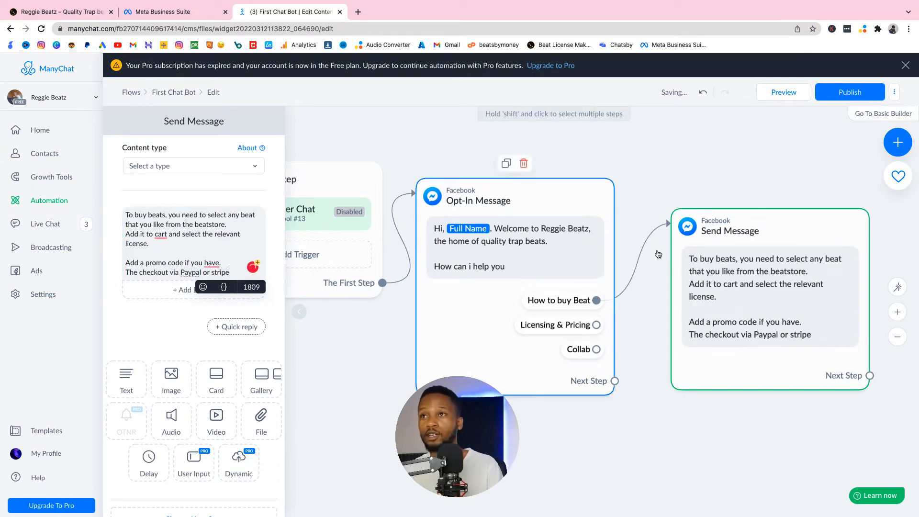
{"action": "left_click_drag", "start_coordinate": [739, 246], "coordinate": [708, 188]}
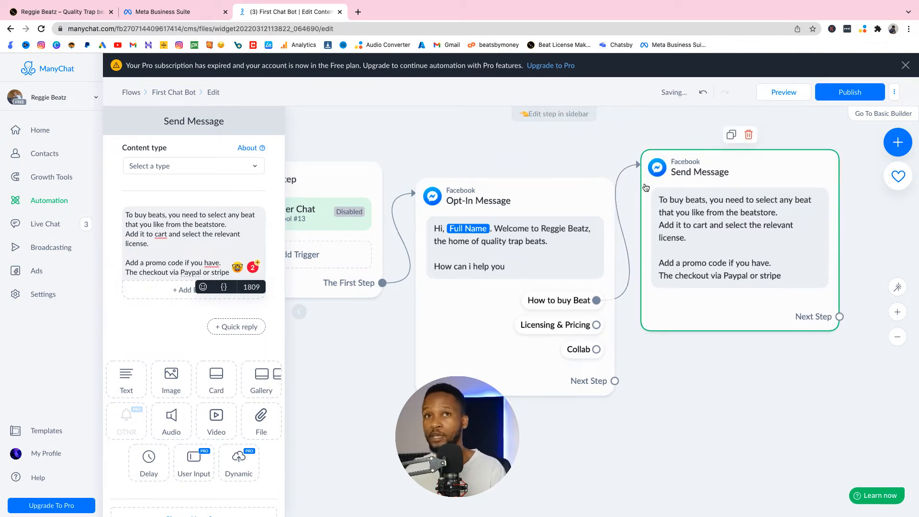
Step: Add a button titled "Listen to beats" beneath the buying instructions
{"action": "left_click", "coordinate": [181, 292]}
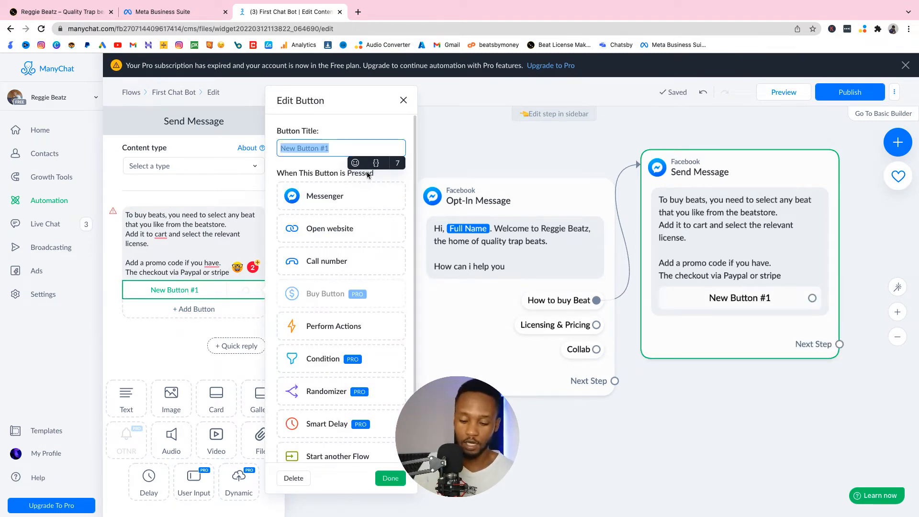
{"action": "type", "text": "Listen to beats"}
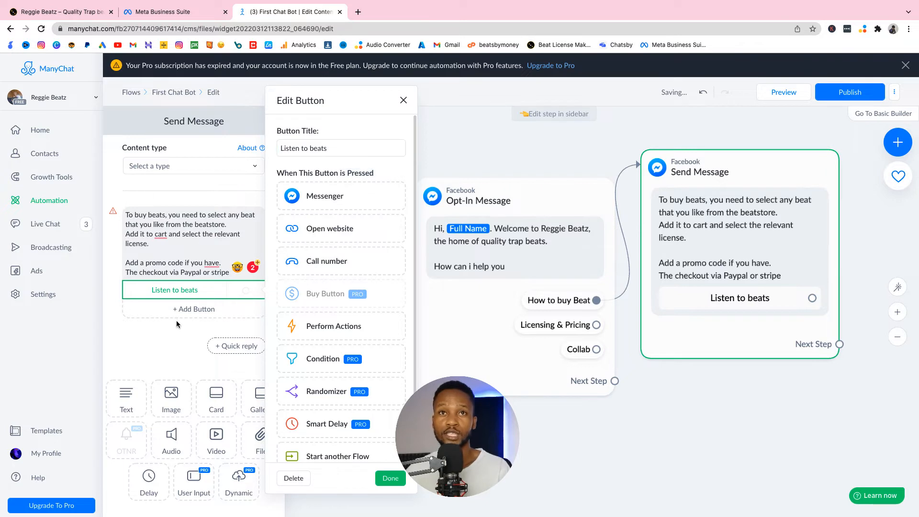
{"action": "left_click", "coordinate": [177, 292]}
{"action": "left_click", "coordinate": [192, 293]}
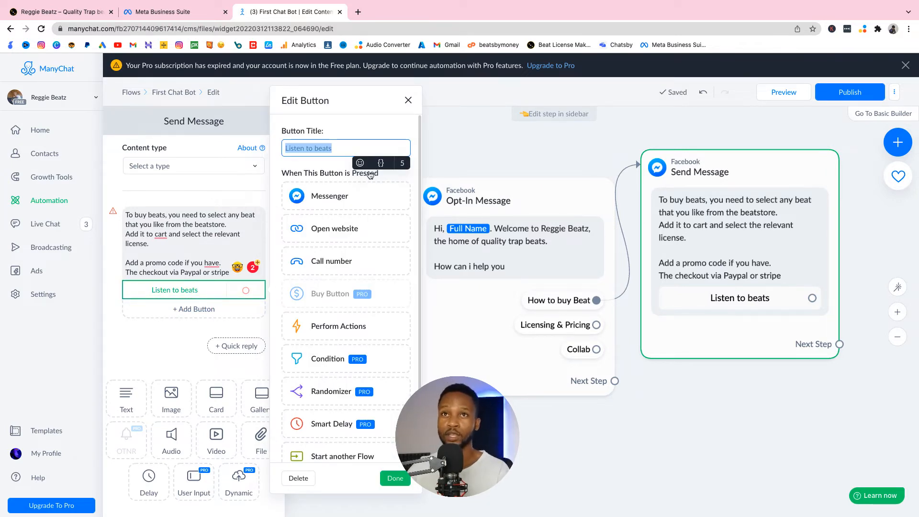
{"action": "left_click", "coordinate": [365, 237]}
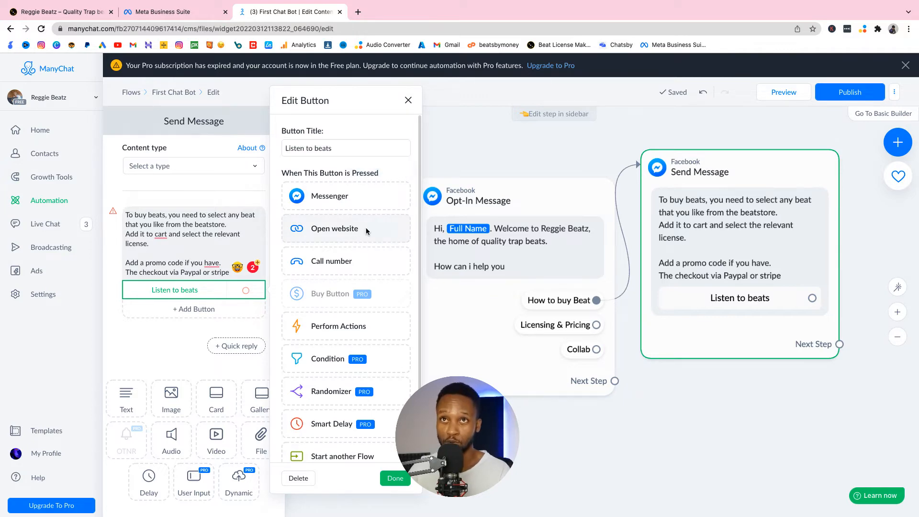
{"action": "left_click", "coordinate": [336, 292]}
{"action": "left_click", "coordinate": [72, 11]}
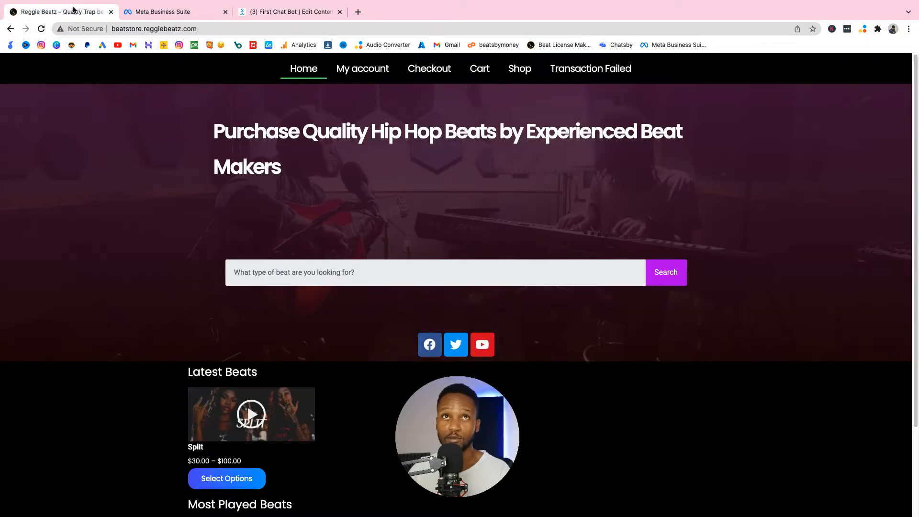
{"action": "left_click", "coordinate": [157, 30]}
{"action": "key", "text": "super+c"}
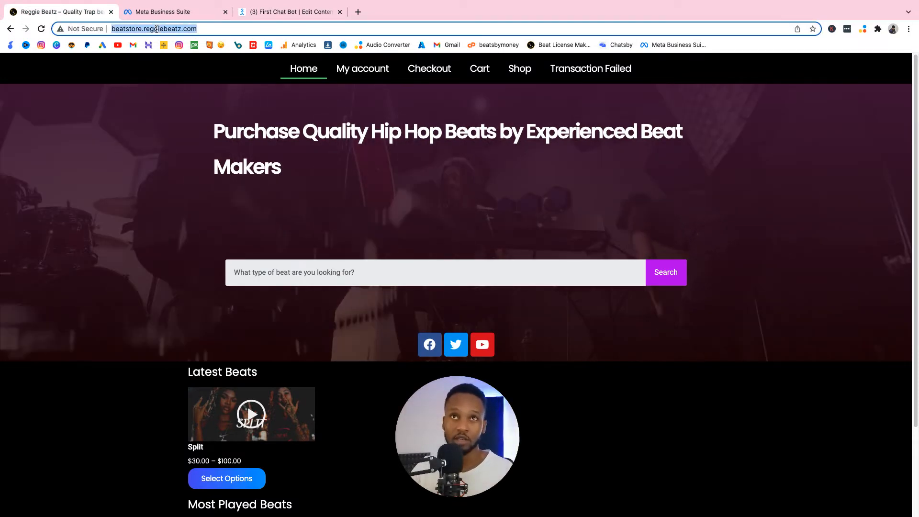
{"action": "left_click", "coordinate": [283, 11]}
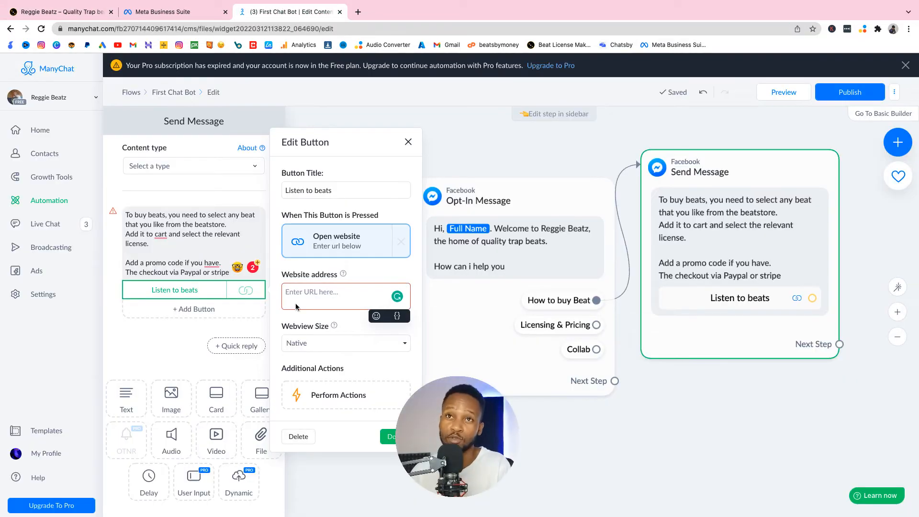
{"action": "key", "text": "super+v"}
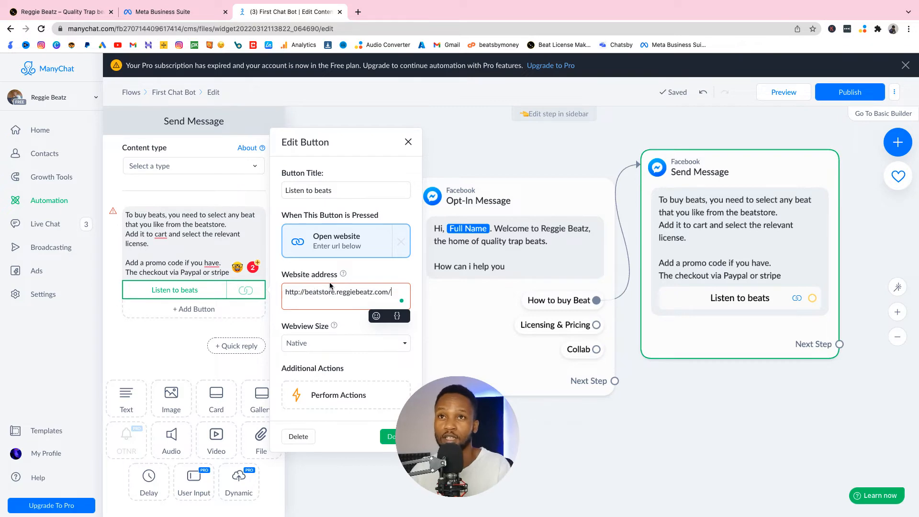
{"action": "left_click", "coordinate": [386, 435]}
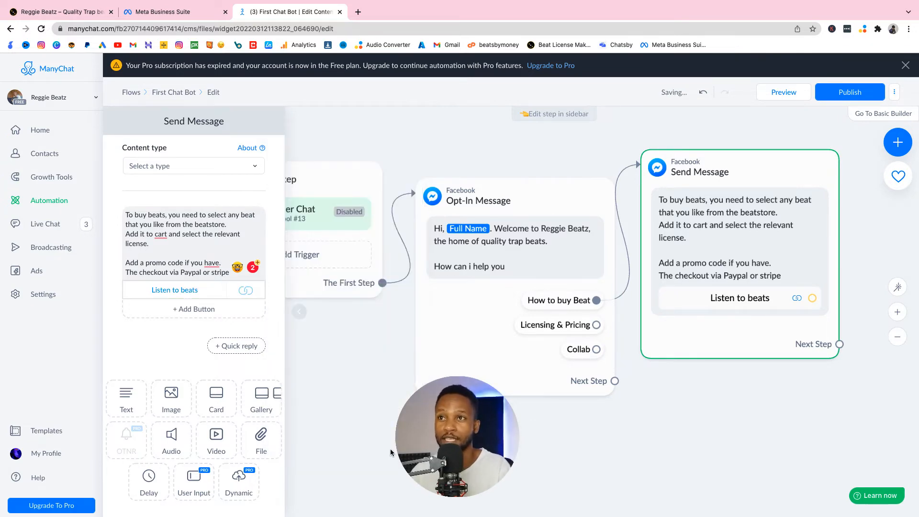
Step: Connect the Opt-In Message's "Licensing & Pricing" reply to a new Messenger step below the buying instructions
{"action": "left_click", "coordinate": [596, 324]}
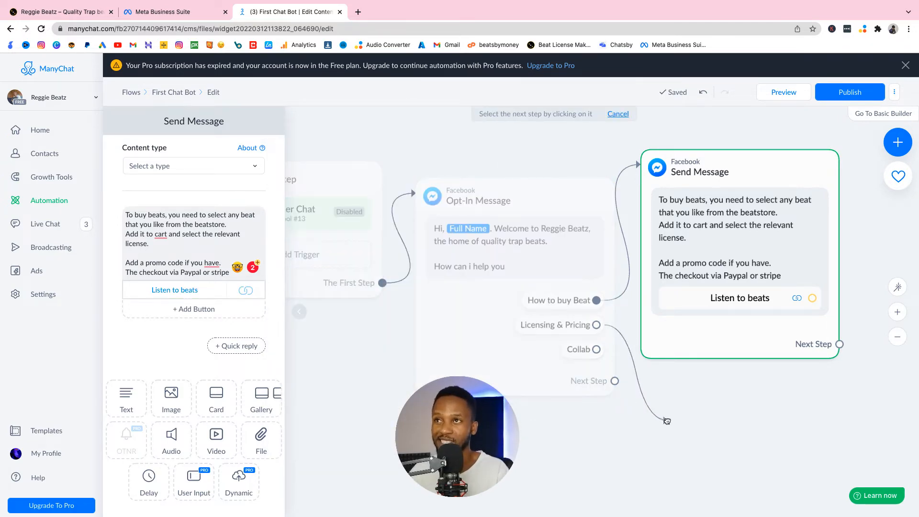
{"action": "left_click", "coordinate": [665, 420]}
{"action": "left_click", "coordinate": [701, 317]}
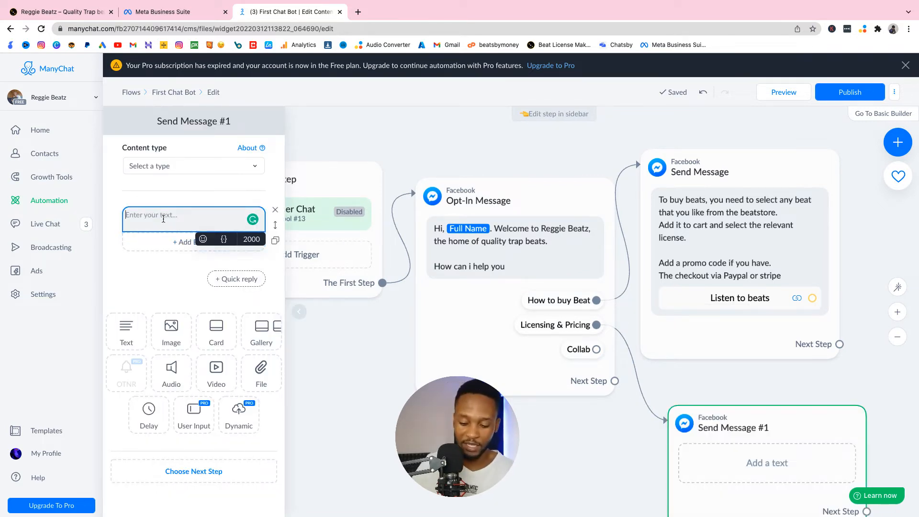
Step: List "MP3 Lease - $30", "Wav _ 50" and "Unlimited - $100" on separate lines in the "Licensing & Pricing" reply's message
{"action": "type", "text": "MP3 Leas"}
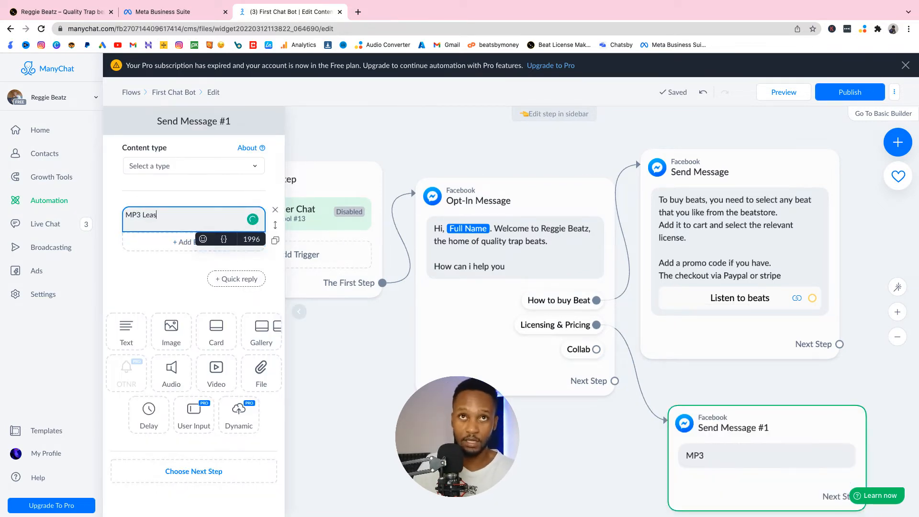
{"action": "type", "text": "e"}
{"action": "key", "text": "Return"}
{"action": "type", "text": "wav"}
{"action": "key", "text": "BackSpace"}
{"action": "key", "text": "BackSpace"}
{"action": "key", "text": "BackSpace"}
{"action": "type", "text": "Wav"}
{"action": "key", "text": "Return"}
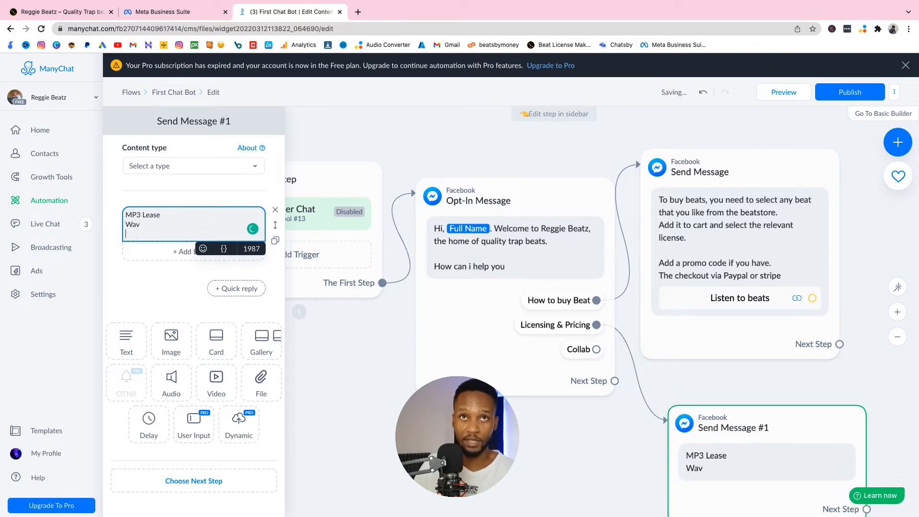
{"action": "type", "text": "Unlimited"}
{"action": "left_click", "coordinate": [170, 211]}
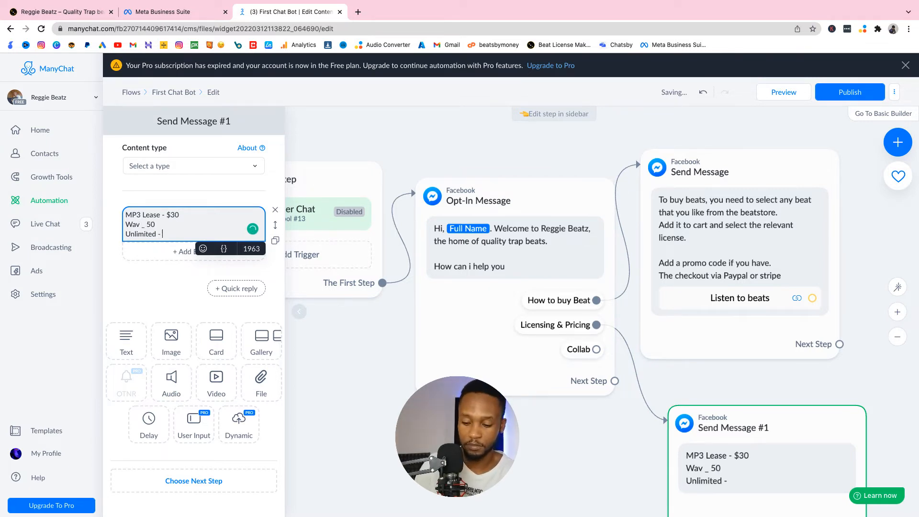
{"action": "type", "text": "$100"}
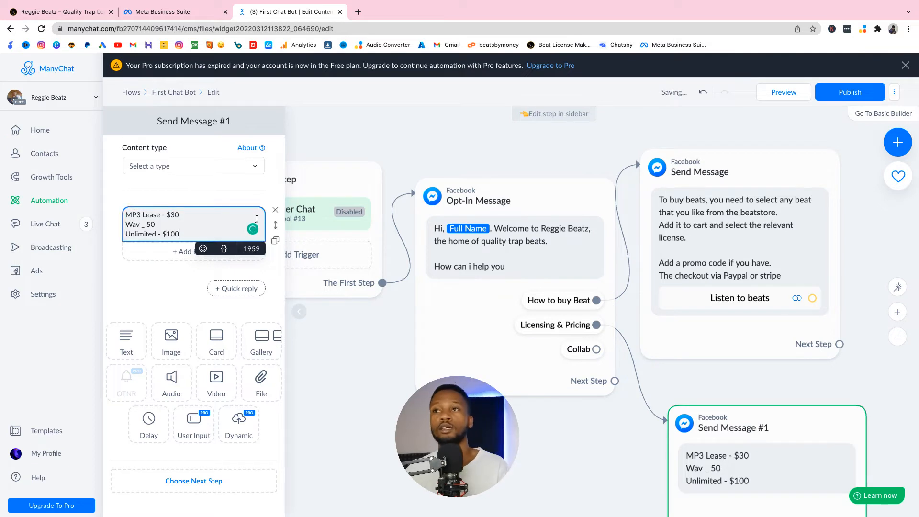
Step: Add the heading "Here are the pricing and licensing details" above the price list, separated by a blank line
{"action": "left_click", "coordinate": [126, 214]}
{"action": "key", "text": "Return"}
{"action": "key", "text": "Return"}
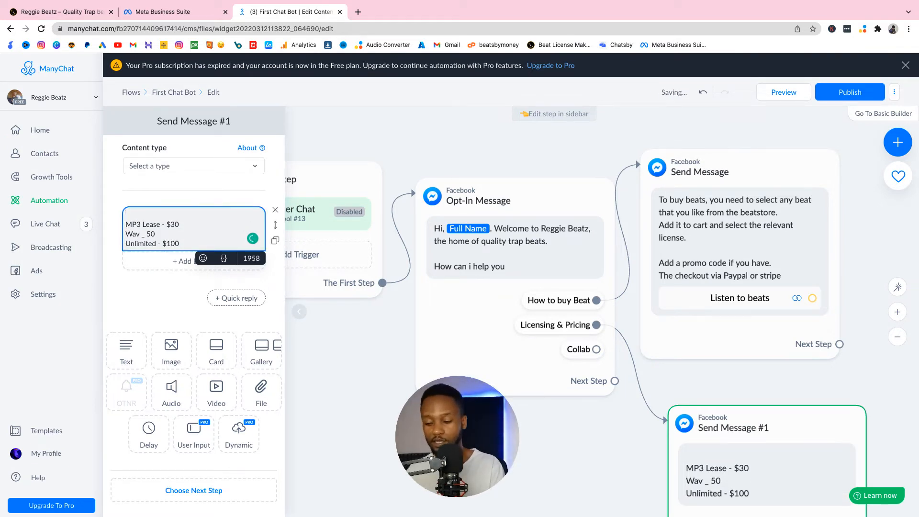
{"action": "type", "text": "Here are the"}
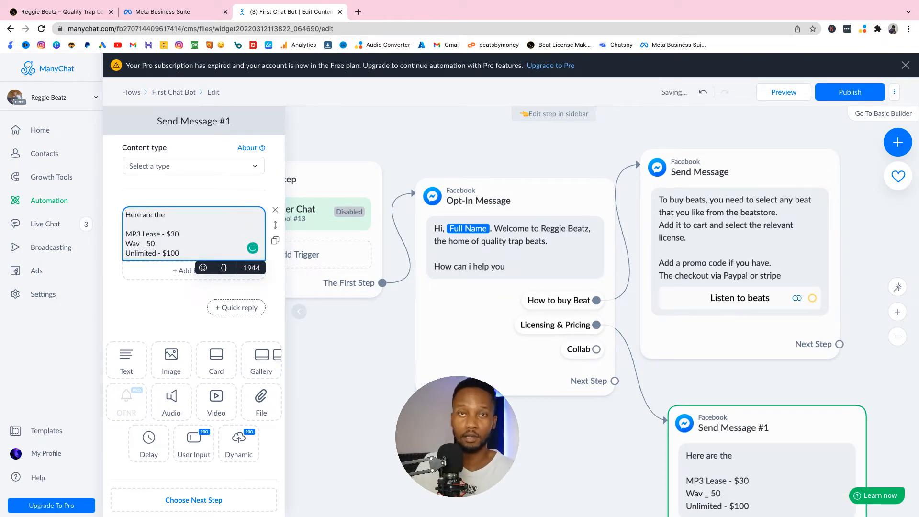
{"action": "type", "text": " pricing and"}
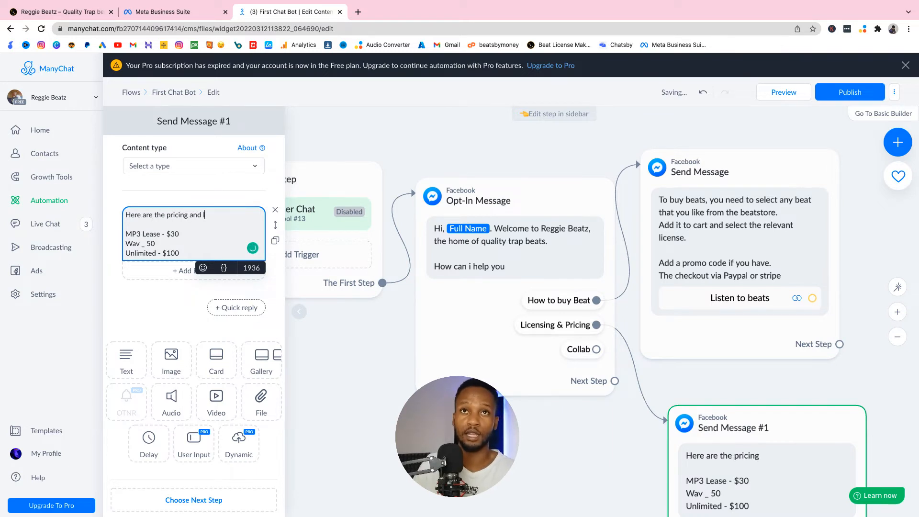
{"action": "type", "text": " licensing details"}
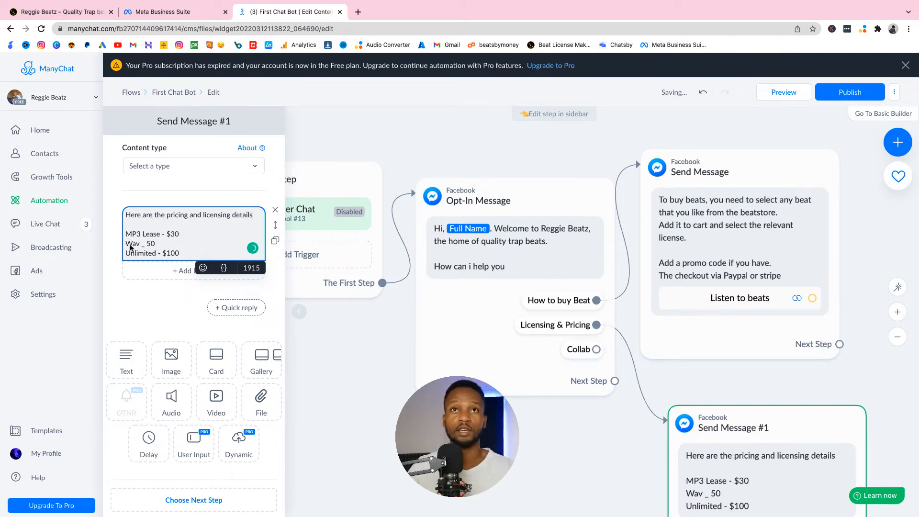
Step: Add the closing line "to view more, click on the button" below the prices, separated by a blank line
{"action": "key", "text": "Return"}
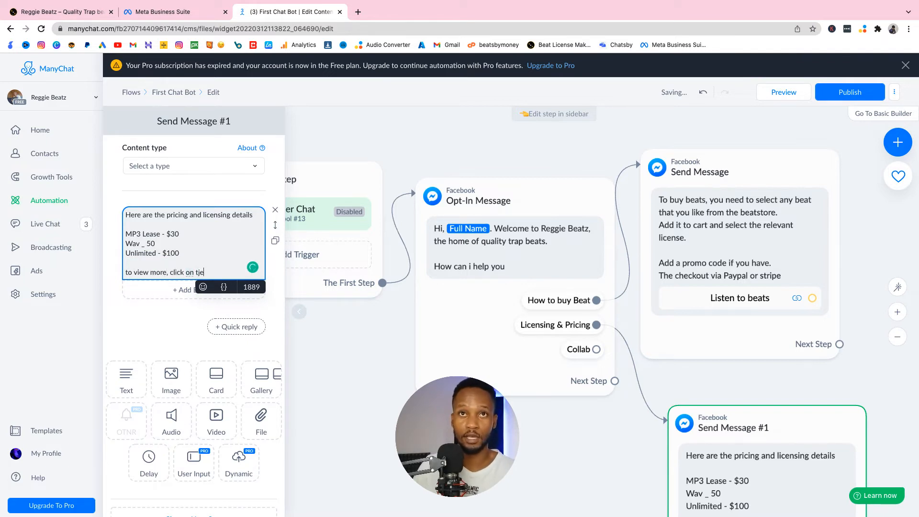
{"action": "key", "text": "BackSpace"}
{"action": "key", "text": "BackSpace"}
{"action": "type", "text": "he button"}
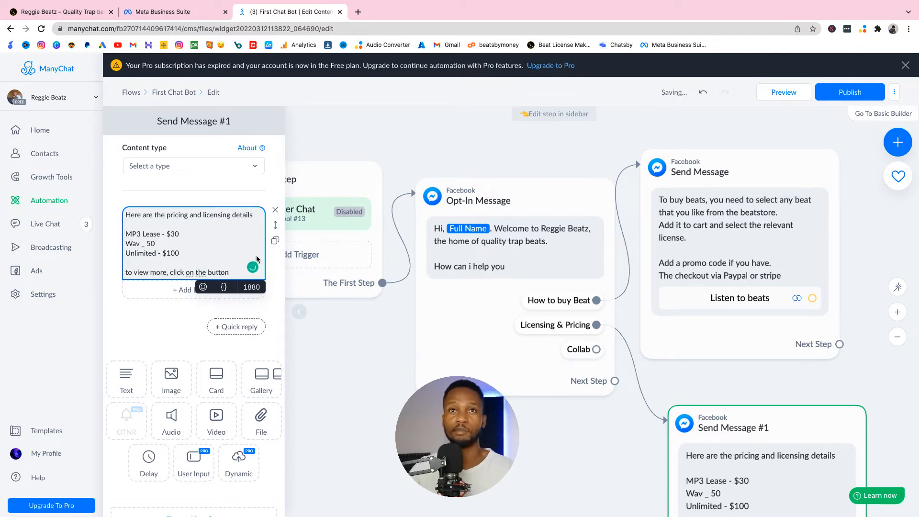
Step: Add a button titled "See more" beneath the pricing message and make it open a website
{"action": "left_click", "coordinate": [184, 290]}
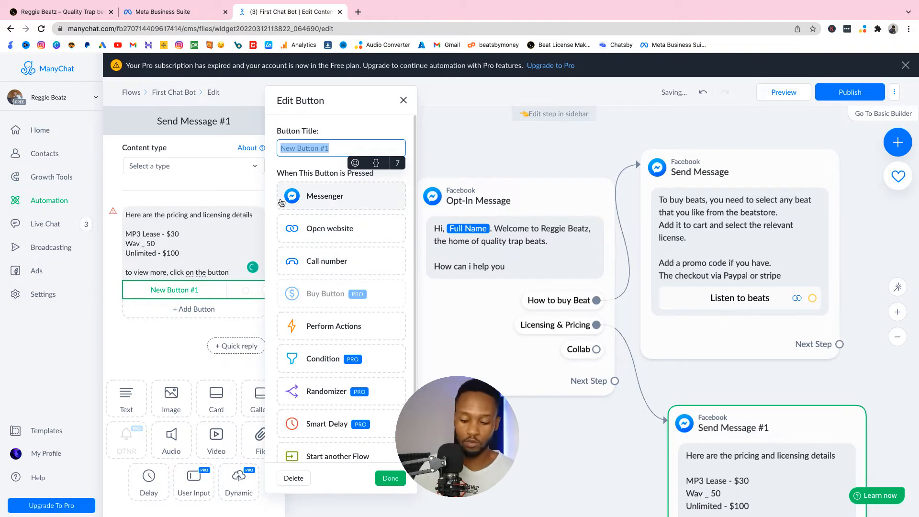
{"action": "type", "text": "s"}
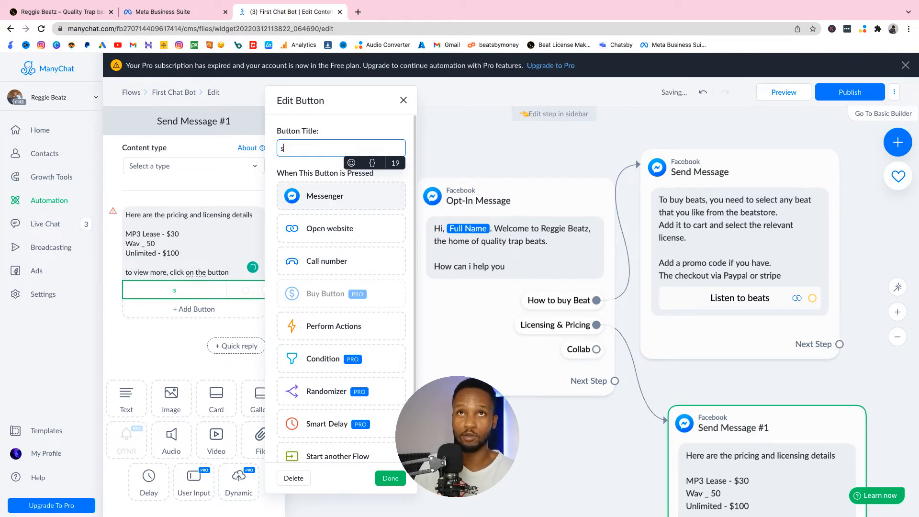
{"action": "key", "text": "BackSpace"}
{"action": "type", "text": "See "}
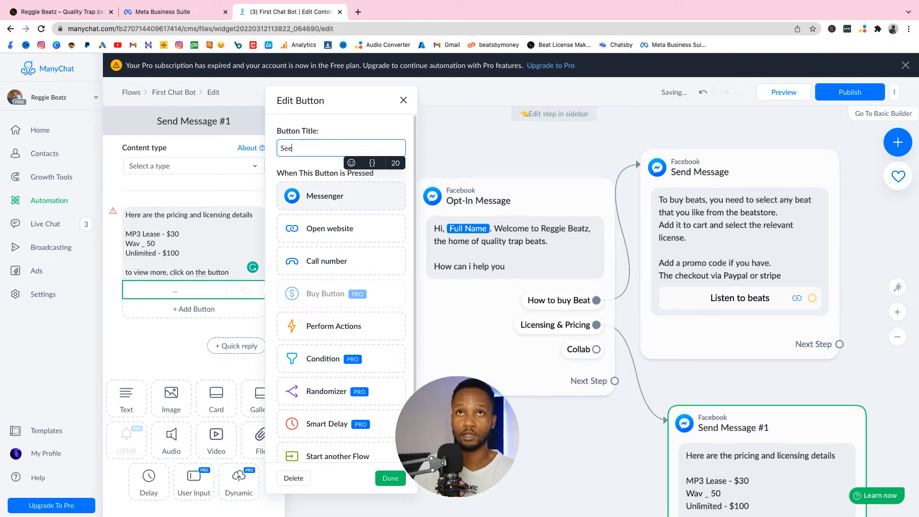
{"action": "type", "text": "more"}
{"action": "left_click", "coordinate": [361, 229]}
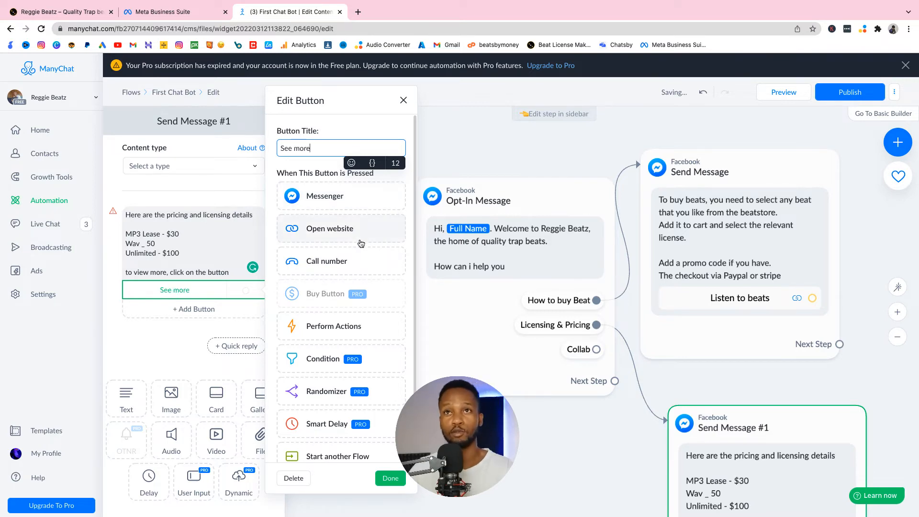
{"action": "left_click", "coordinate": [364, 295]}
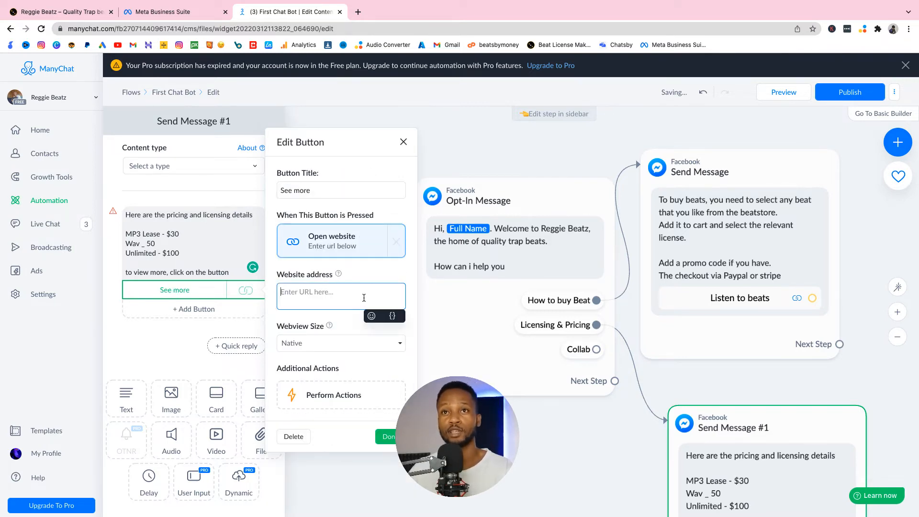
Step: Open reggiebeatz.beatstars.com/licensing-info in a new browser tab and copy the page's address
{"action": "left_click", "coordinate": [358, 12]}
{"action": "type", "text": "re"}
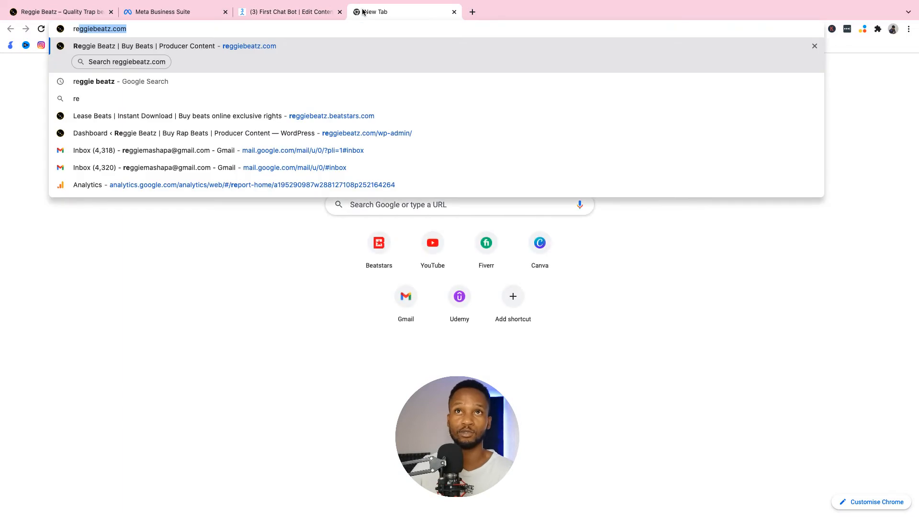
{"action": "key", "text": "Return"}
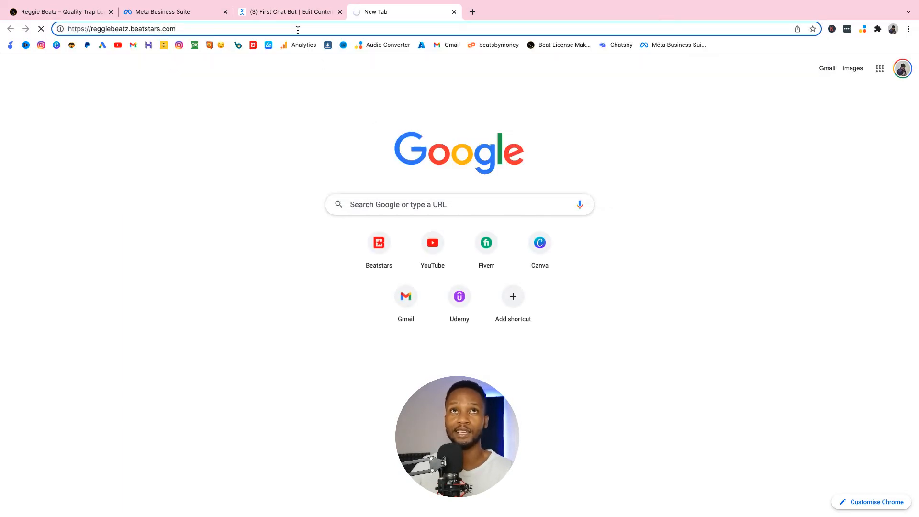
{"action": "left_click", "coordinate": [296, 26]}
{"action": "left_click", "coordinate": [297, 26]}
{"action": "type", "text": "/"}
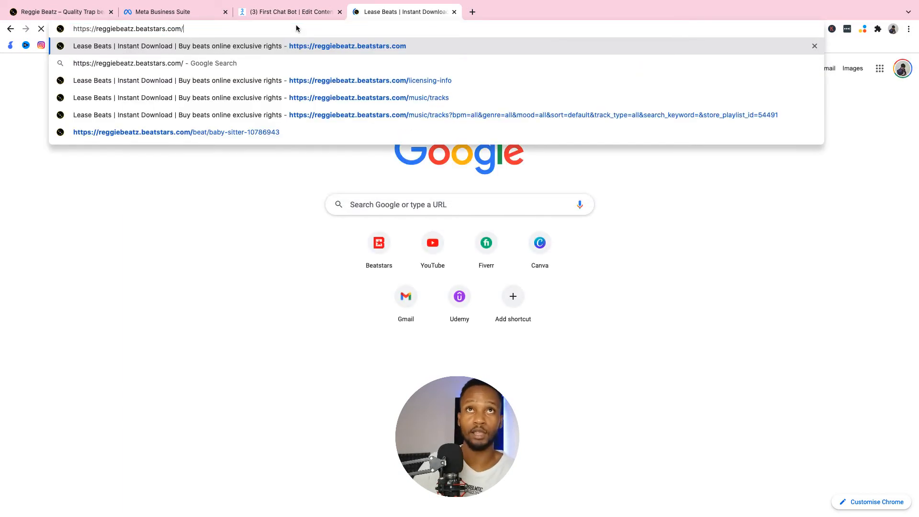
{"action": "left_click", "coordinate": [346, 81]}
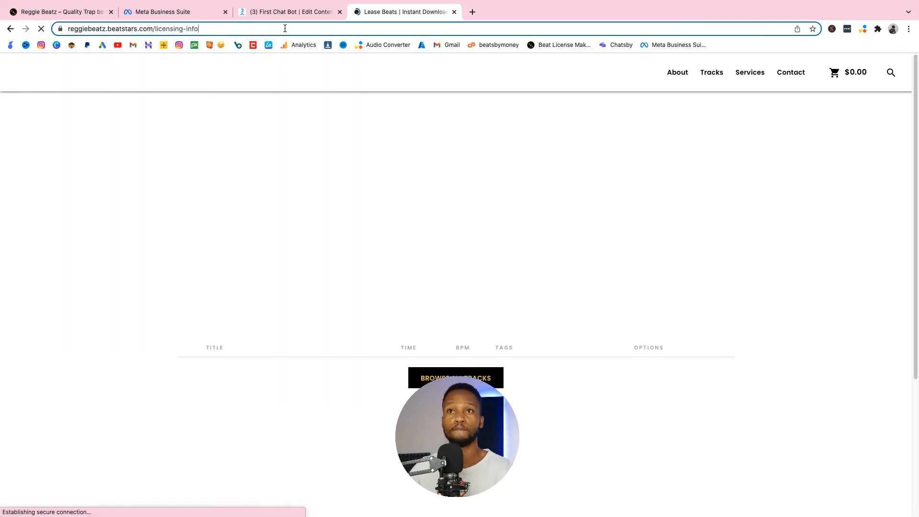
{"action": "left_click", "coordinate": [284, 28]}
{"action": "key", "text": "super+c"}
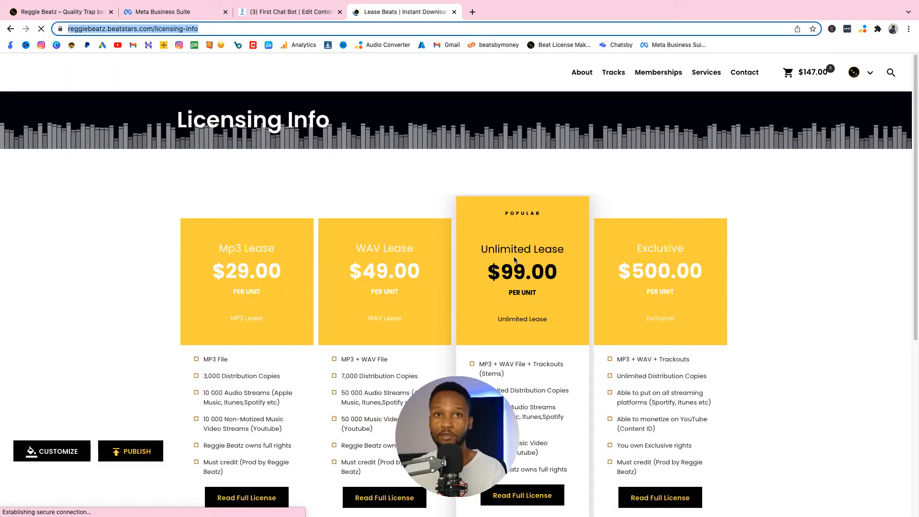
{"action": "scroll", "coordinate": [439, 320], "scroll_direction": "down", "scroll_amount": 3}
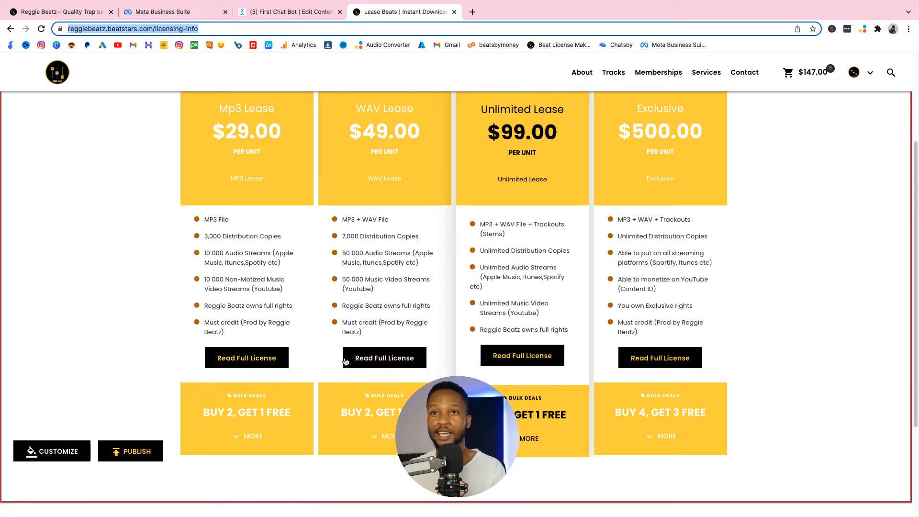
{"action": "left_click", "coordinate": [265, 10]}
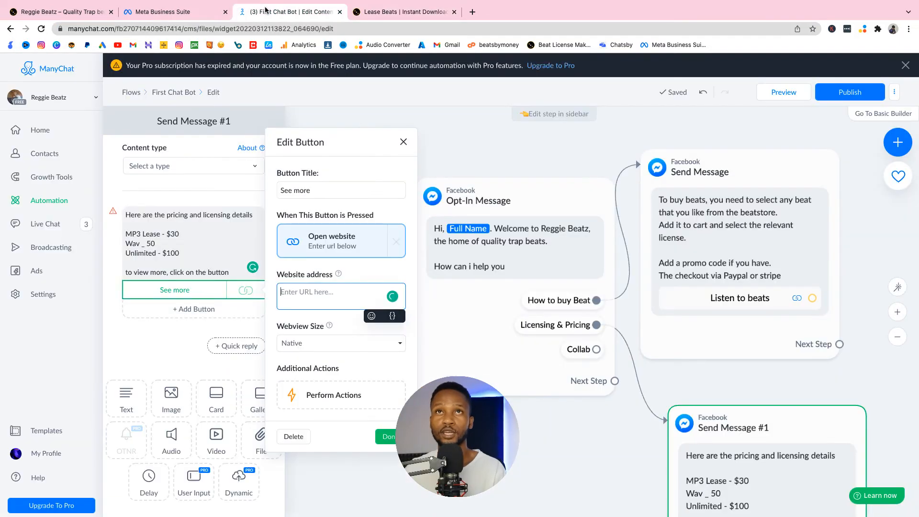
{"action": "left_click", "coordinate": [336, 290]}
{"action": "key", "text": "super+v"}
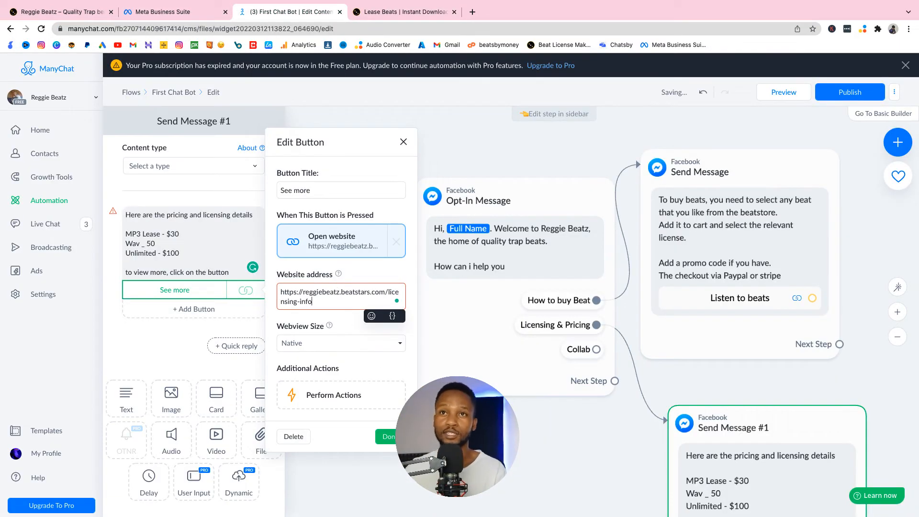
{"action": "left_click", "coordinate": [395, 437]}
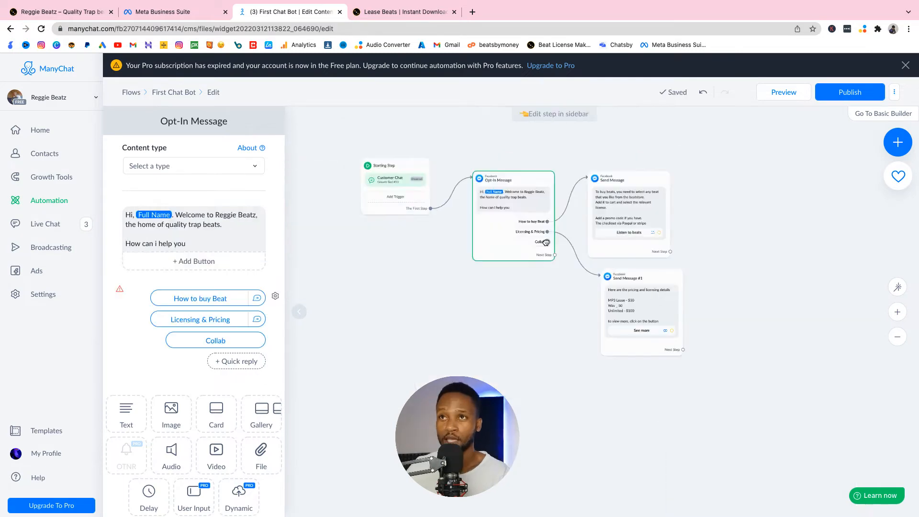
Step: Connect the Opt-In Message's "Collab" reply to a new Messenger step below the pricing message
{"action": "left_click", "coordinate": [545, 243]}
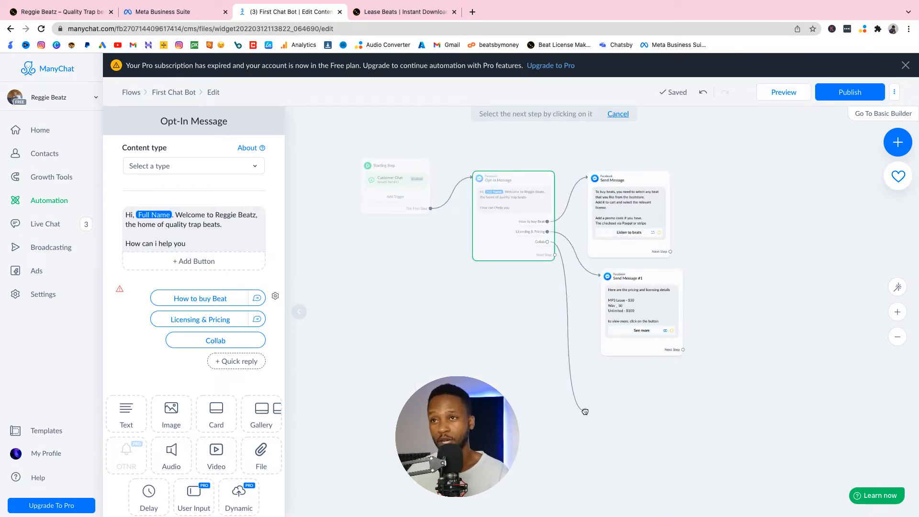
{"action": "left_click", "coordinate": [601, 399]}
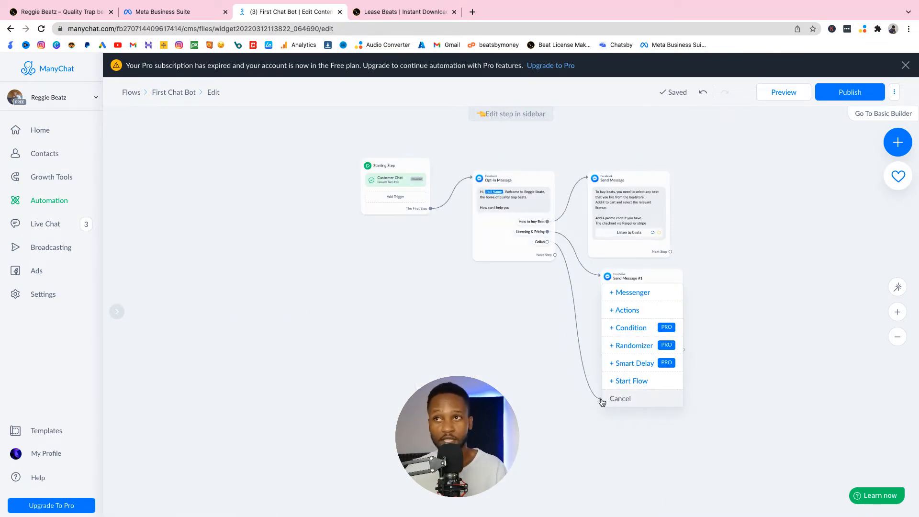
{"action": "left_click", "coordinate": [632, 294]}
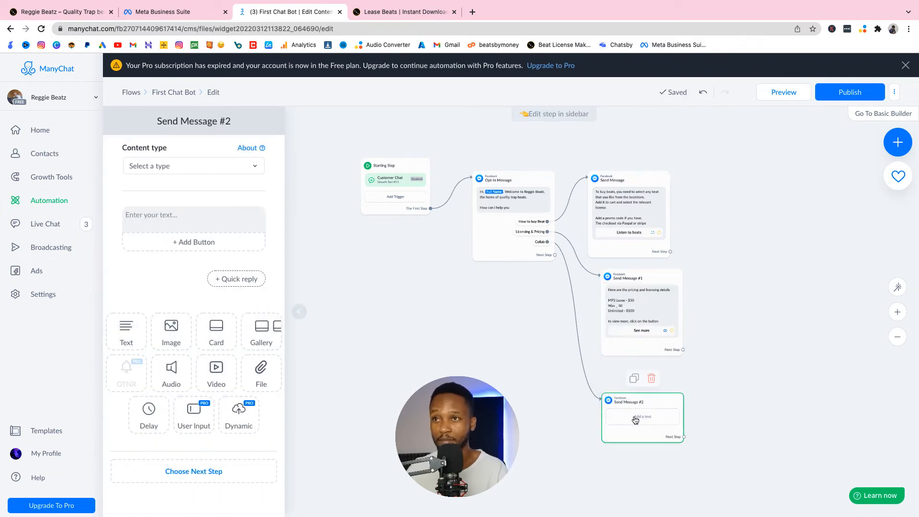
Step: Fill the "Collab" reply's message with placeholder text copied from the Pro subscription expiry notice above the flow
{"action": "left_click", "coordinate": [193, 220]}
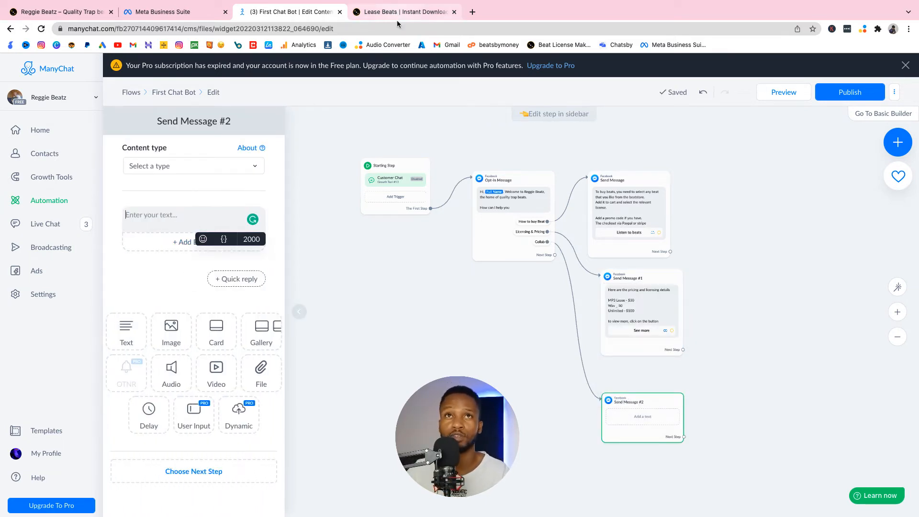
{"action": "left_click_drag", "start_coordinate": [128, 66], "coordinate": [523, 68]}
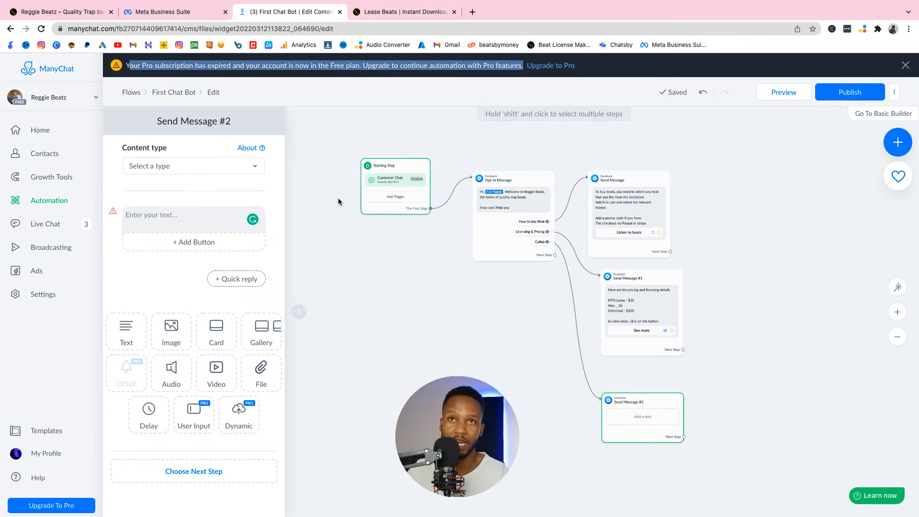
{"action": "left_click", "coordinate": [176, 213]}
{"action": "key", "text": "super+v"}
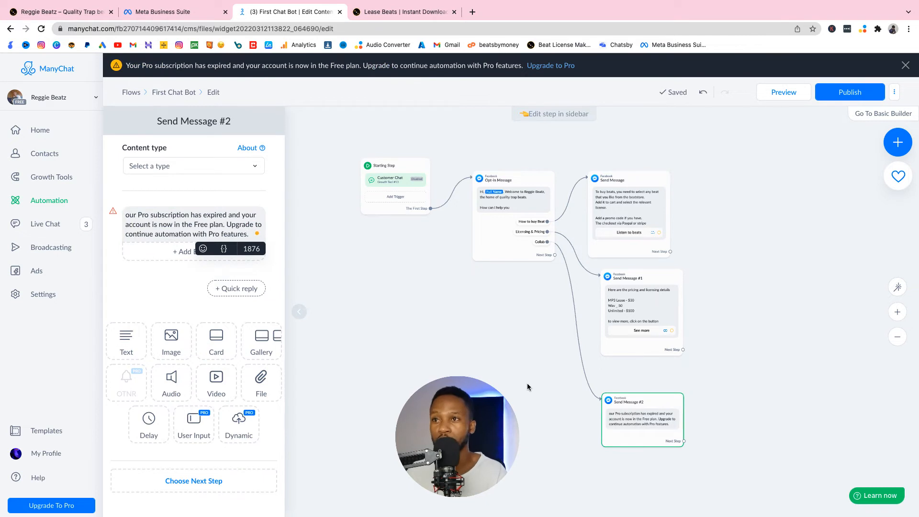
Step: Preview the finished flow by sending it to Messenger
{"action": "left_click", "coordinate": [486, 341]}
{"action": "scroll", "coordinate": [486, 340], "scroll_direction": "down", "scroll_amount": 1}
{"action": "scroll", "coordinate": [486, 341], "scroll_direction": "up", "scroll_amount": 3}
{"action": "left_click_drag", "start_coordinate": [498, 331], "coordinate": [458, 352]}
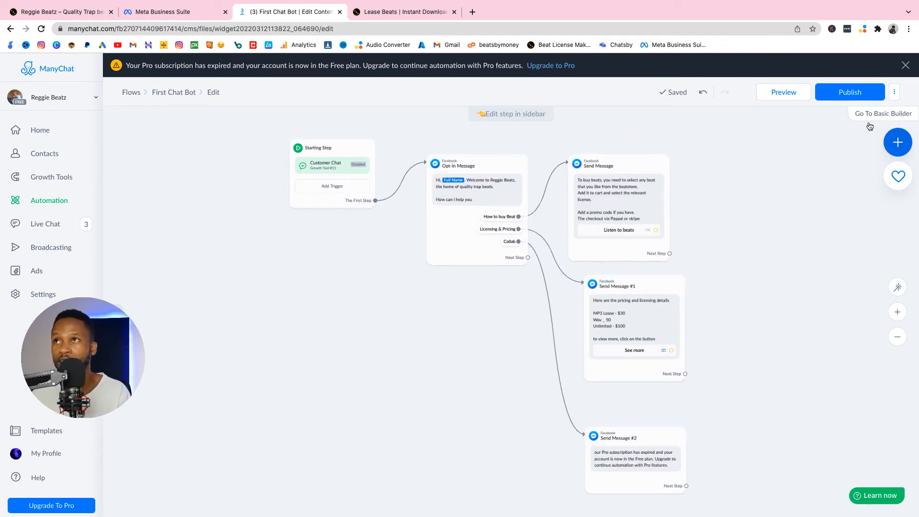
{"action": "left_click", "coordinate": [774, 94]}
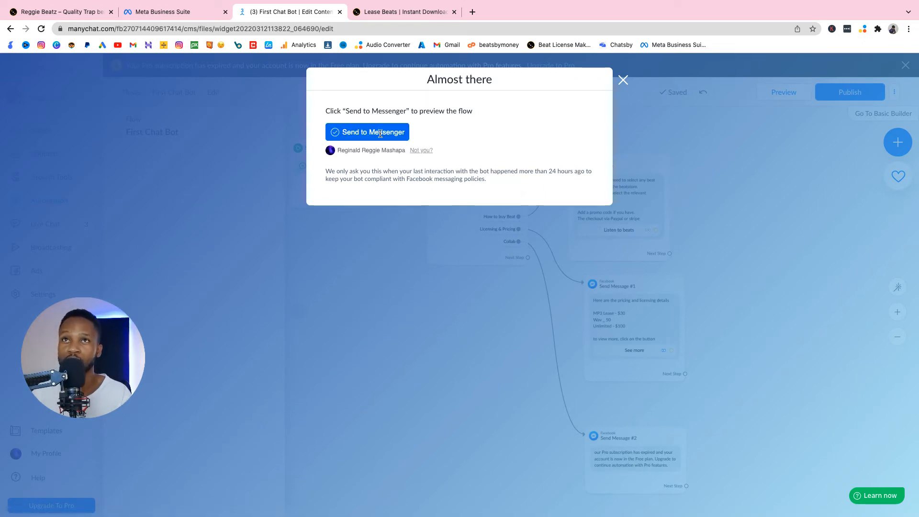
{"action": "left_click", "coordinate": [380, 132]}
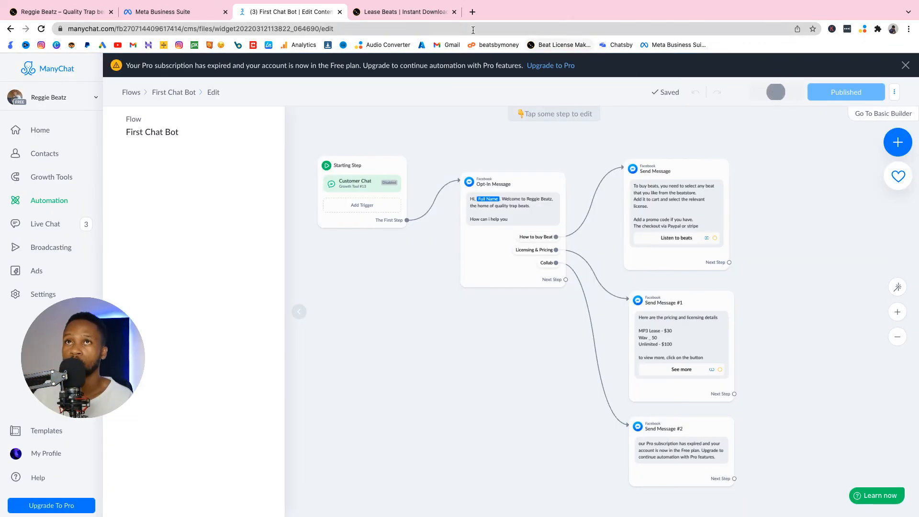
Step: Open facebook.com in a new browser tab, then return to ManyChat and send the flow preview again
{"action": "left_click", "coordinate": [472, 12]}
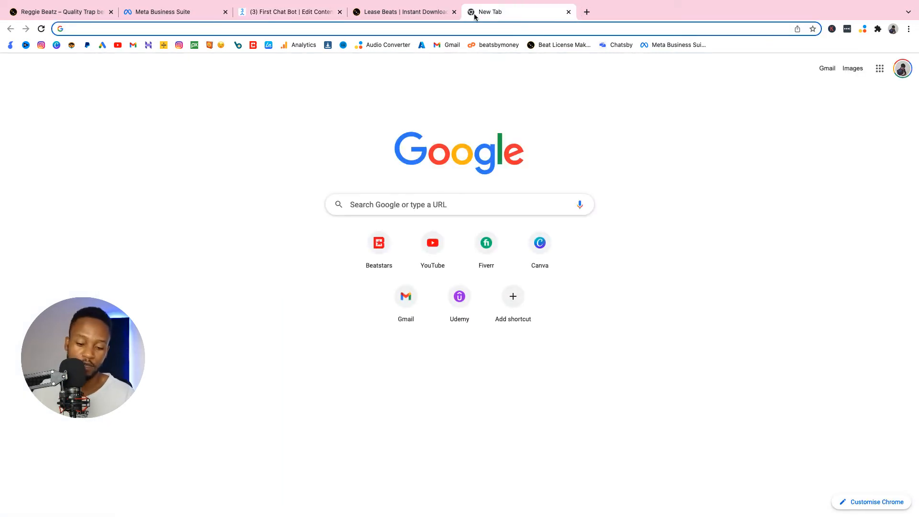
{"action": "type", "text": "fa"}
{"action": "key", "text": "Return"}
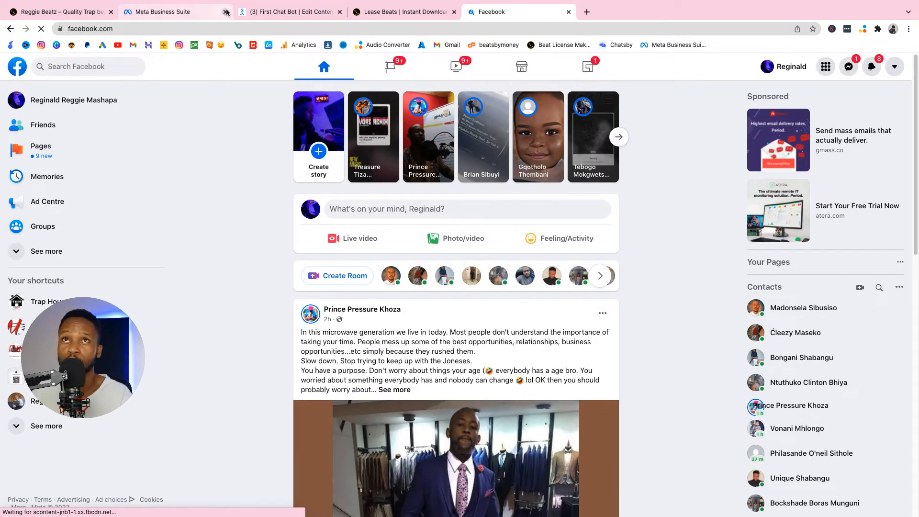
{"action": "left_click", "coordinate": [261, 9]}
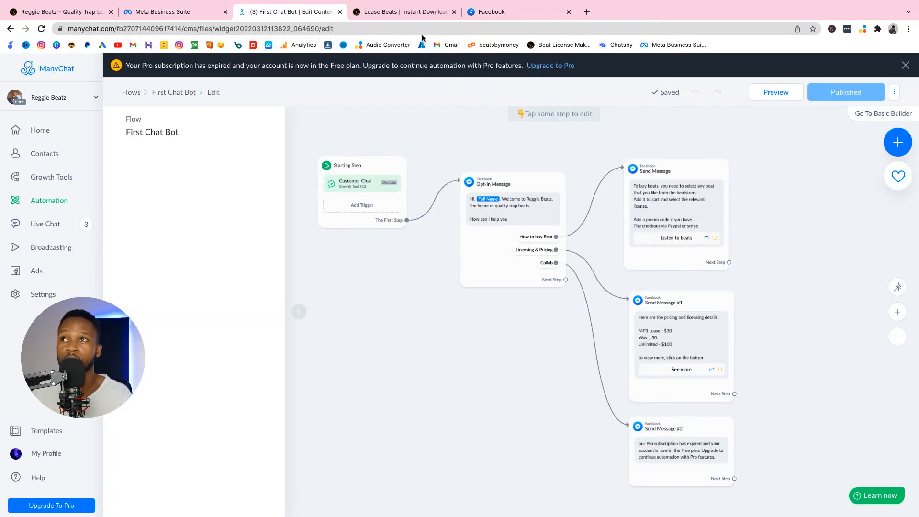
{"action": "left_click", "coordinate": [762, 91]}
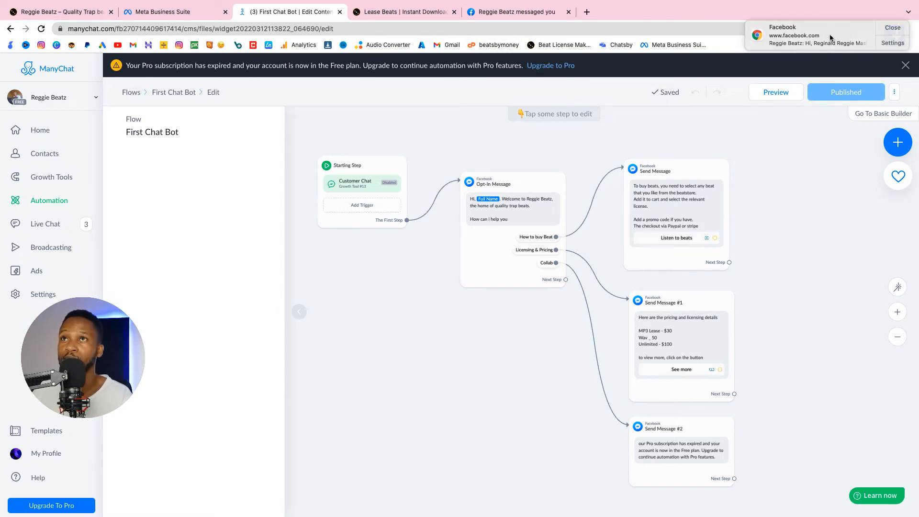
Step: Switch to the Reggie Beatz Messenger chat from the Facebook notification and test the "Licensing & Pricing" quick reply
{"action": "left_click", "coordinate": [844, 37]}
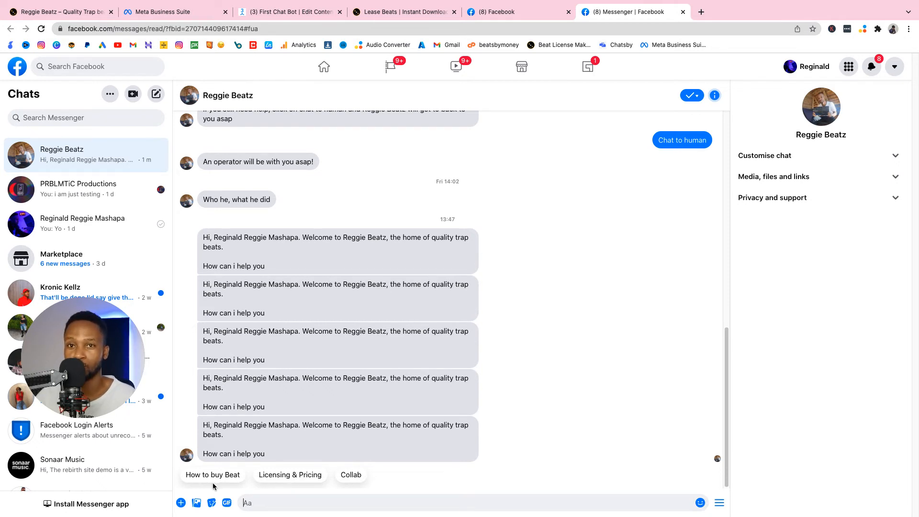
{"action": "left_click", "coordinate": [298, 475]}
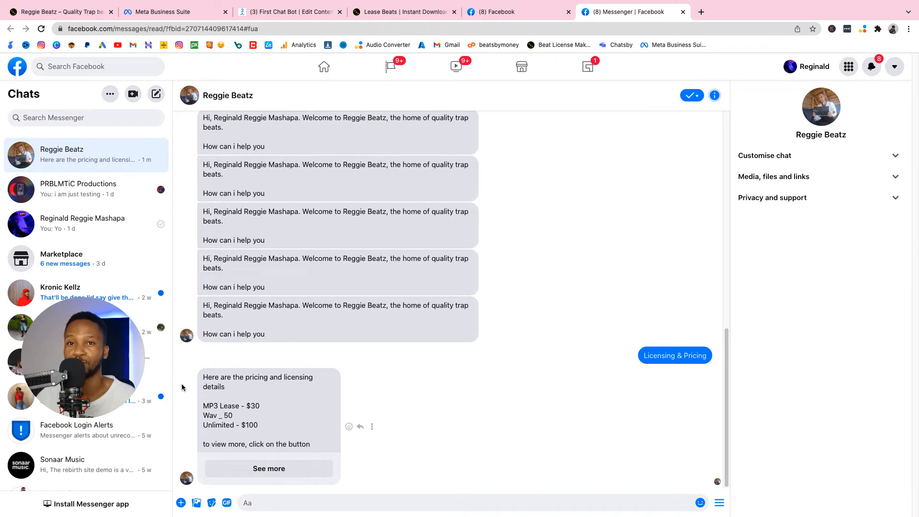
Step: Test the "See more" button in the licensing reply, close the page it opens and review the earlier chat messages
{"action": "left_click", "coordinate": [263, 468]}
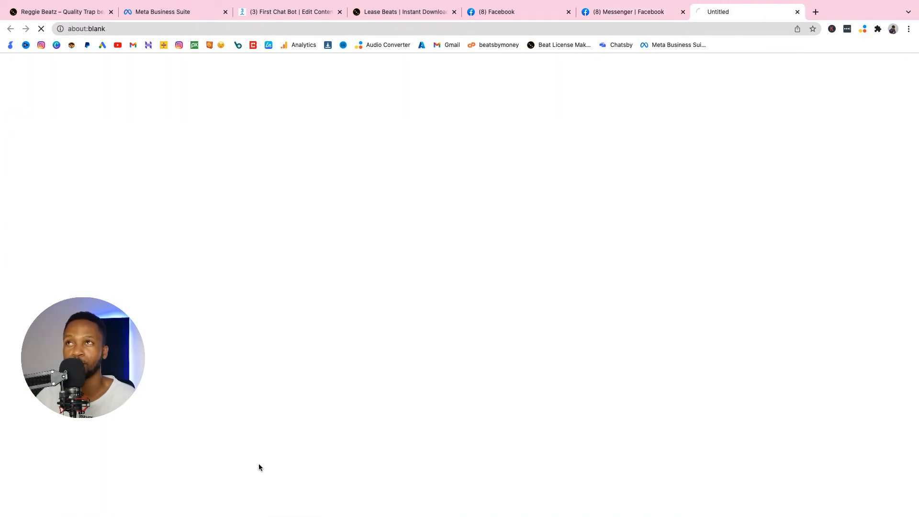
{"action": "left_click", "coordinate": [796, 11]}
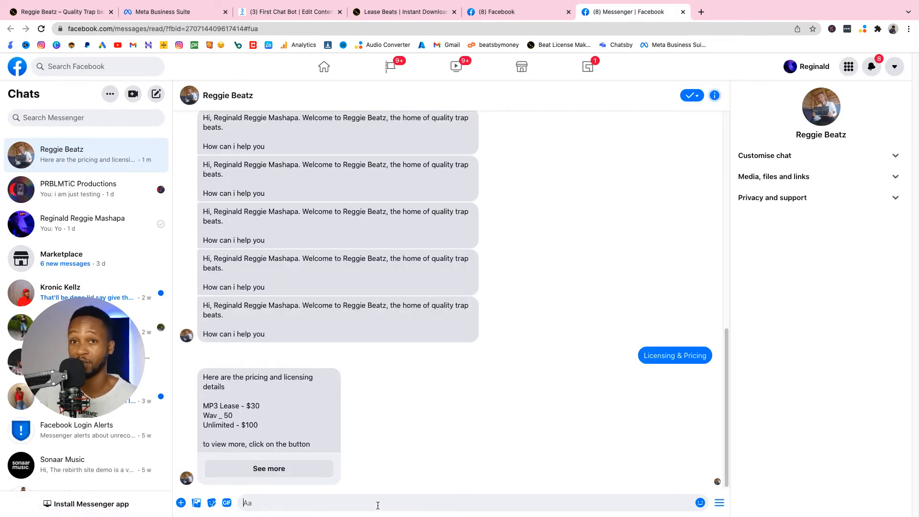
{"action": "scroll", "coordinate": [357, 425], "scroll_direction": "up", "scroll_amount": 6}
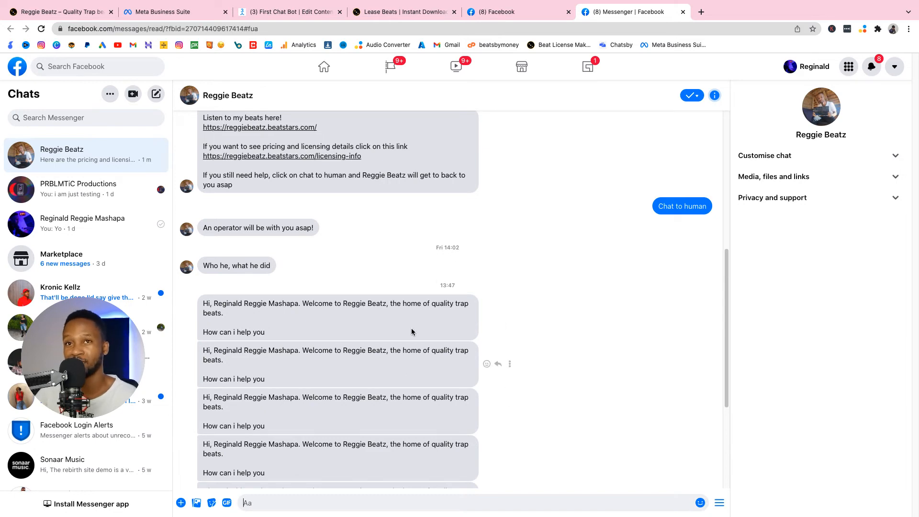
Step: Return to the First Chat Bot flow in ManyChat and rename its Customer Chat growth tool "First Bot"
{"action": "left_click", "coordinate": [496, 11]}
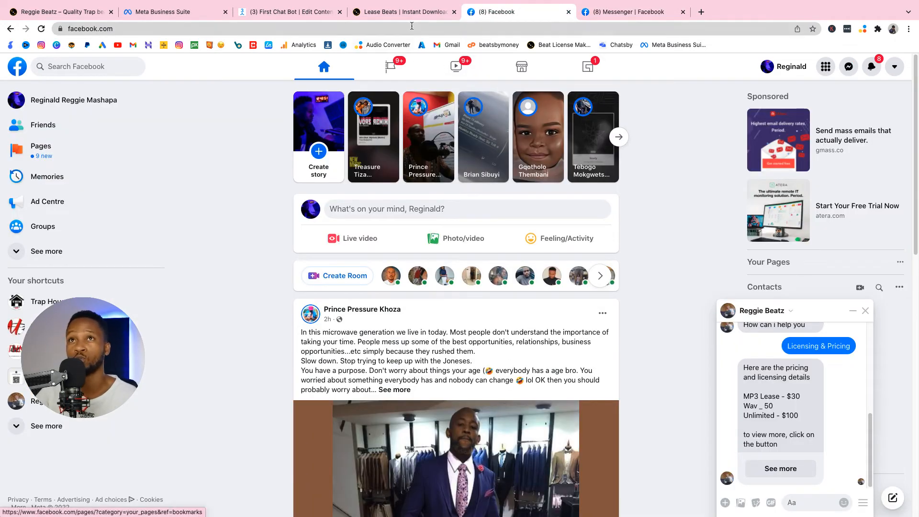
{"action": "left_click", "coordinate": [405, 11]}
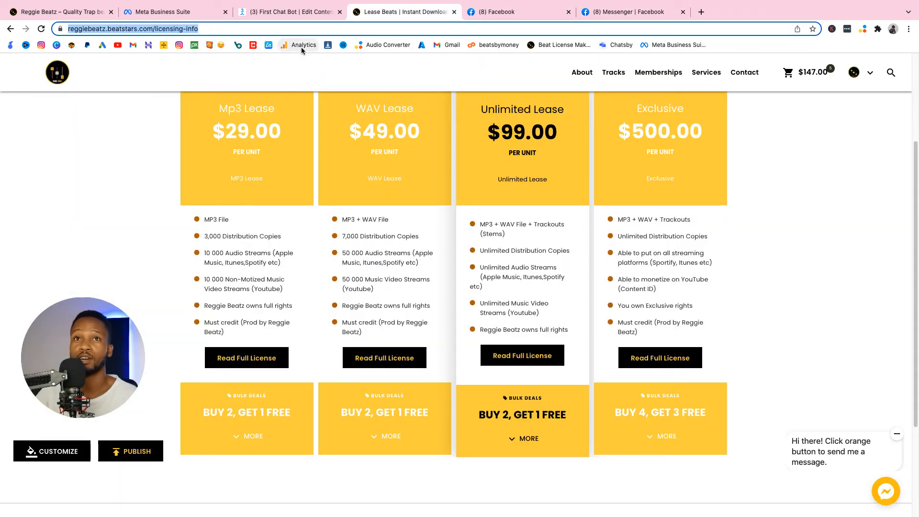
{"action": "left_click", "coordinate": [282, 13]}
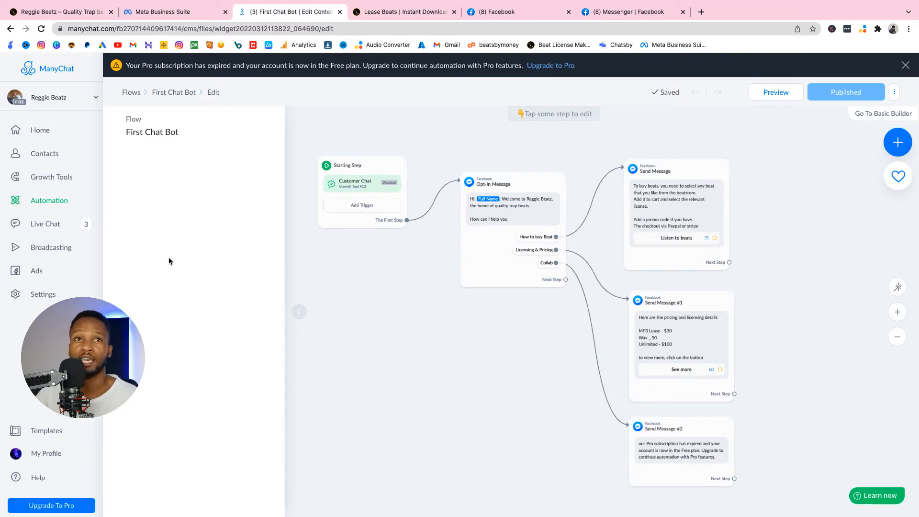
{"action": "left_click", "coordinate": [49, 294]}
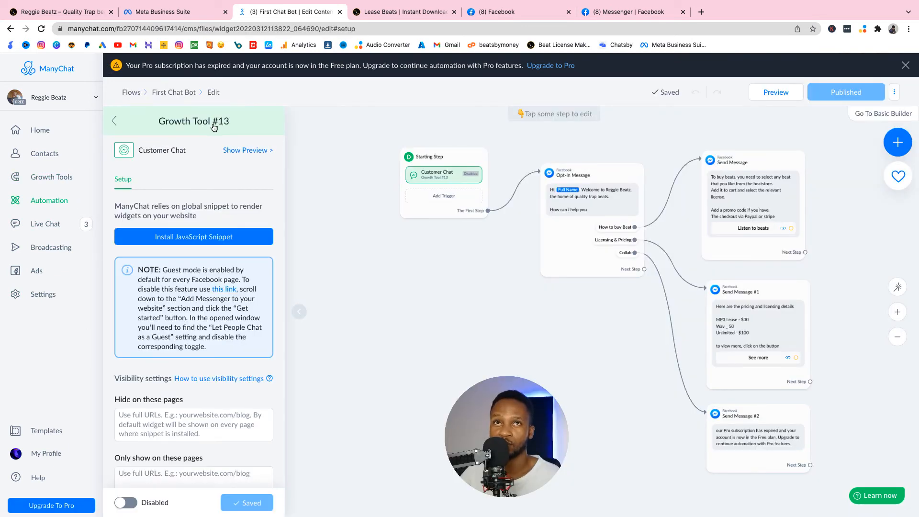
{"action": "left_click", "coordinate": [220, 121]}
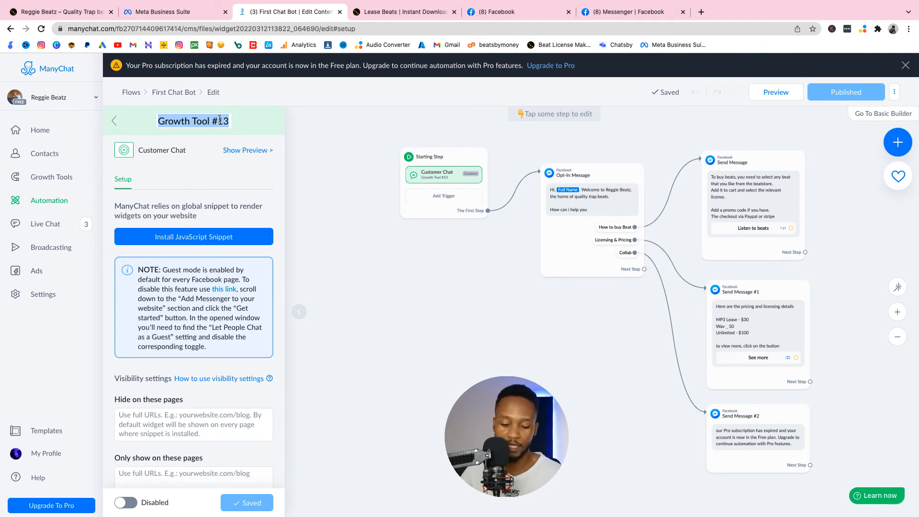
{"action": "type", "text": "Firas"}
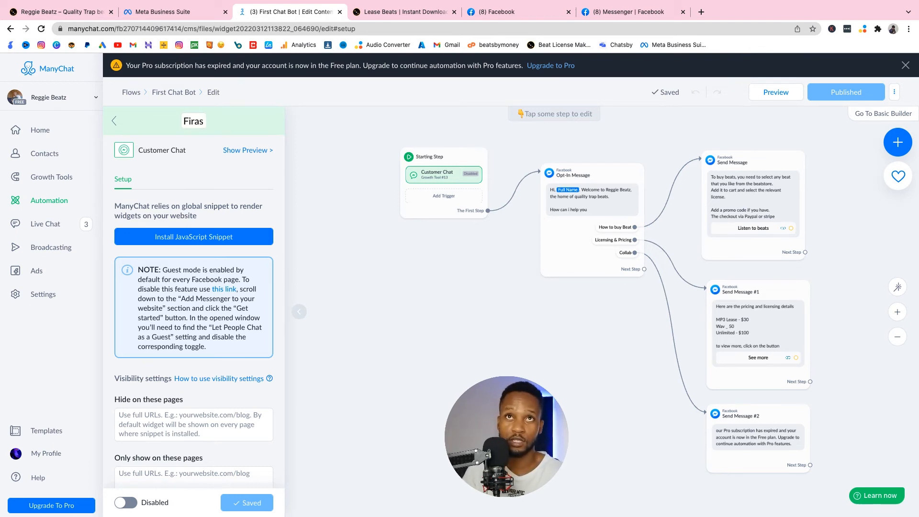
{"action": "key", "text": "BackSpace"}
{"action": "key", "text": "BackSpace"}
{"action": "type", "text": "st Bot"}
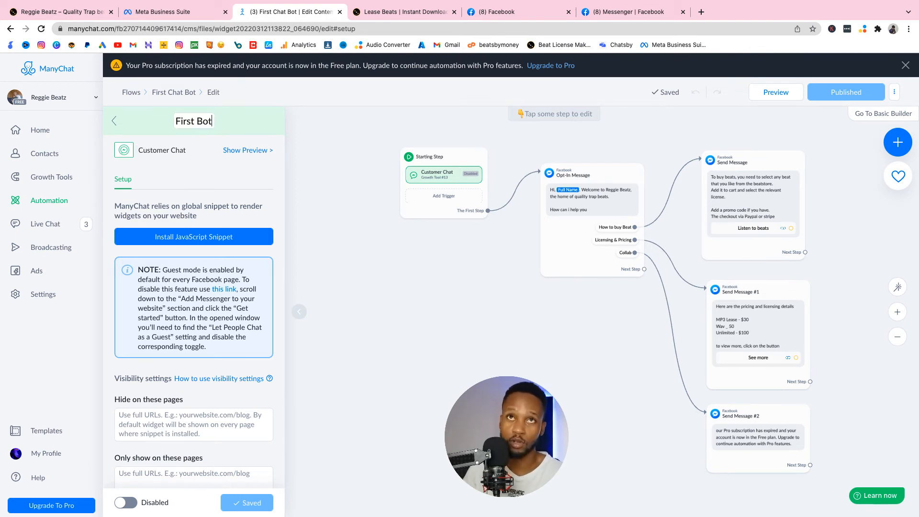
{"action": "key", "text": "Return"}
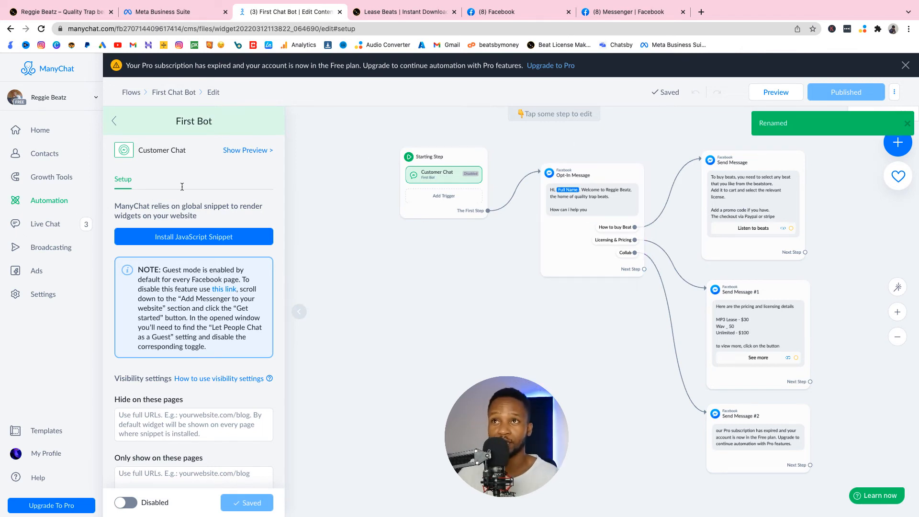
Step: Review the authorized websites in the growth tool's JavaScript snippet setup and copy the ManyChat installation code
{"action": "scroll", "coordinate": [177, 253], "scroll_direction": "down", "scroll_amount": 1}
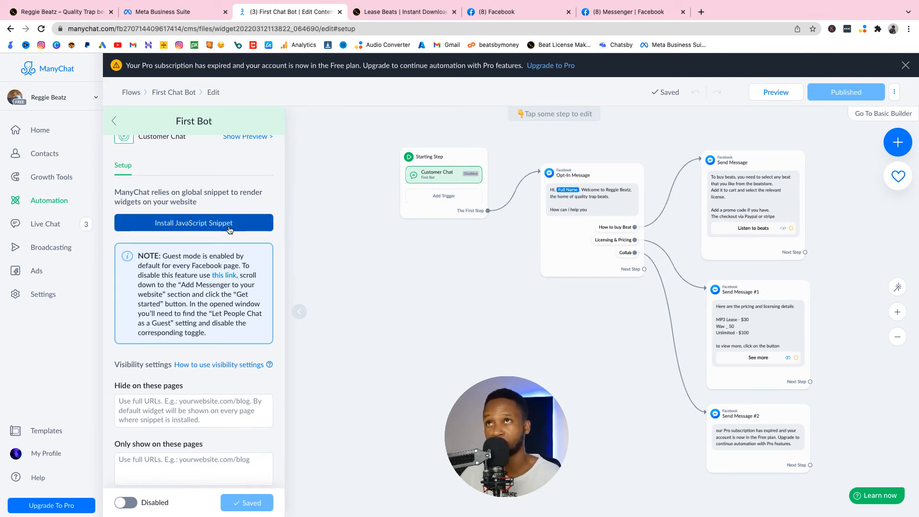
{"action": "scroll", "coordinate": [232, 228], "scroll_direction": "up", "scroll_amount": 1}
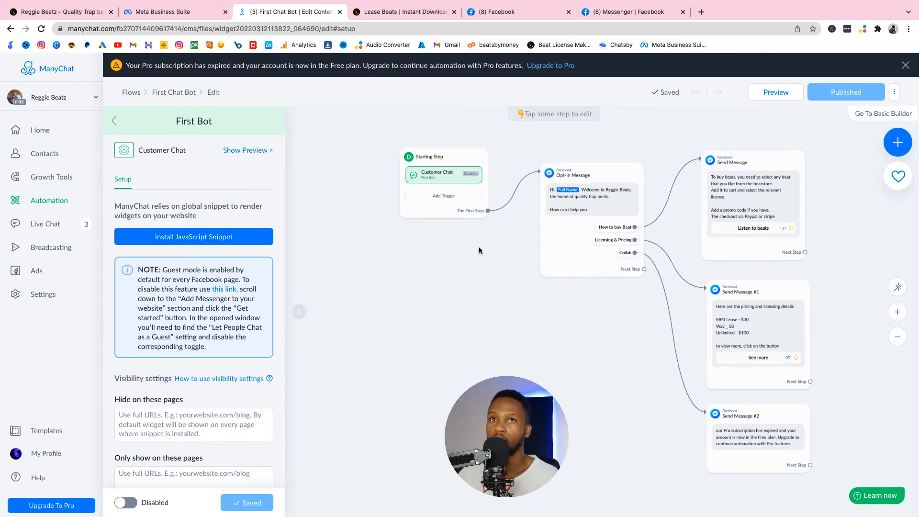
{"action": "left_click", "coordinate": [215, 240]}
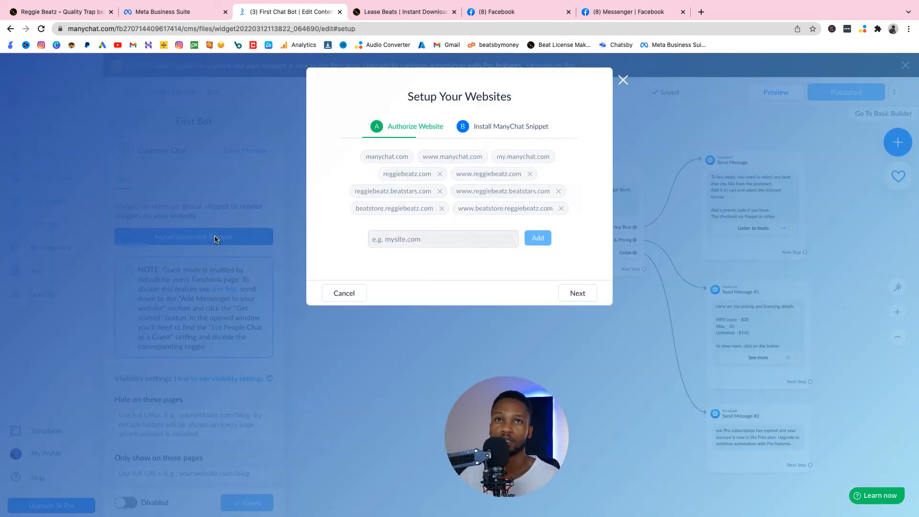
{"action": "left_click", "coordinate": [432, 241]}
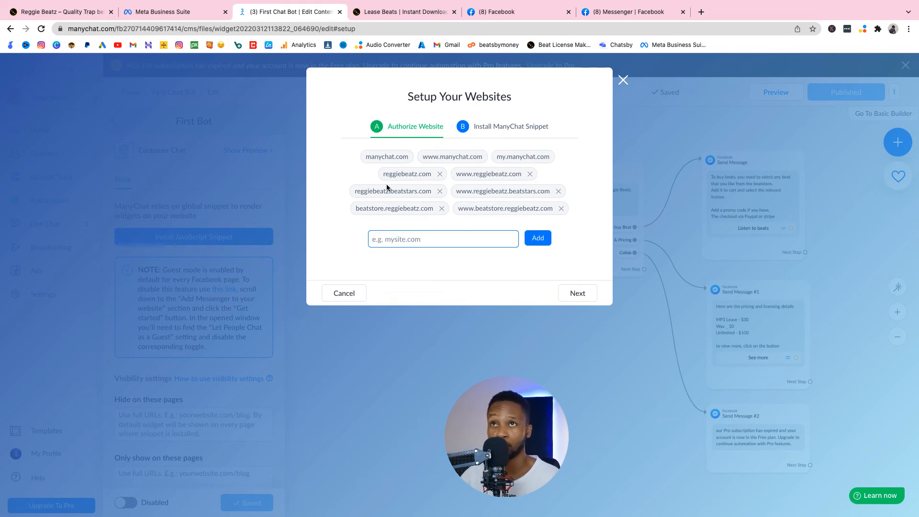
{"action": "left_click", "coordinate": [508, 132]}
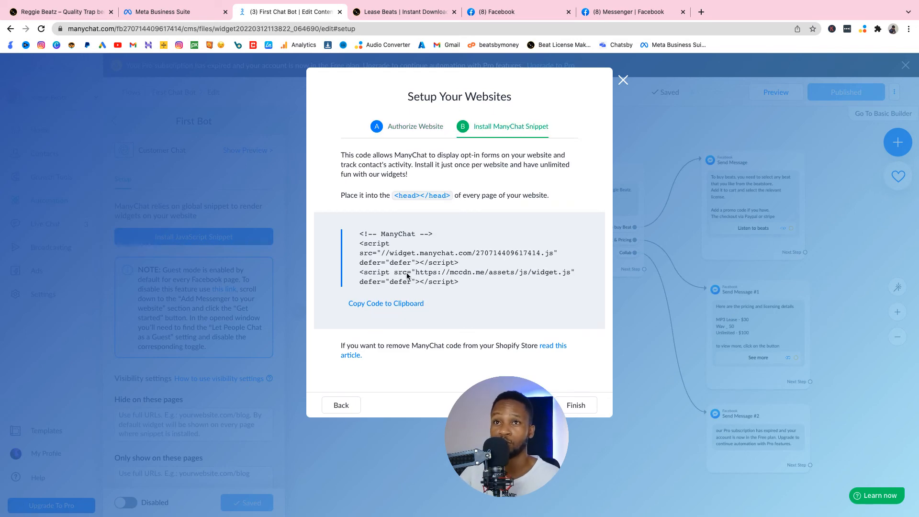
{"action": "left_click", "coordinate": [395, 303]}
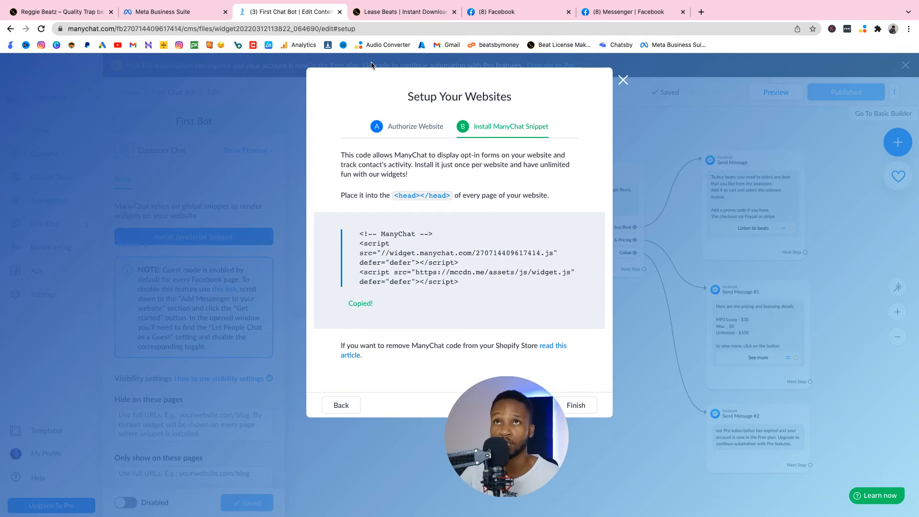
Step: Switch to the beatstore.reggiebeatz.com website and open its WordPress admin dashboard at /wp-admin/
{"action": "left_click", "coordinate": [51, 12]}
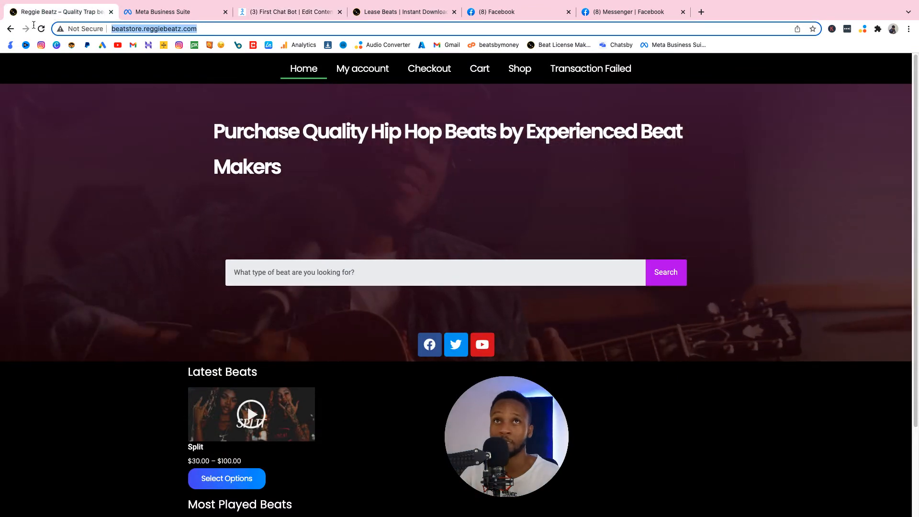
{"action": "left_click", "coordinate": [229, 30]}
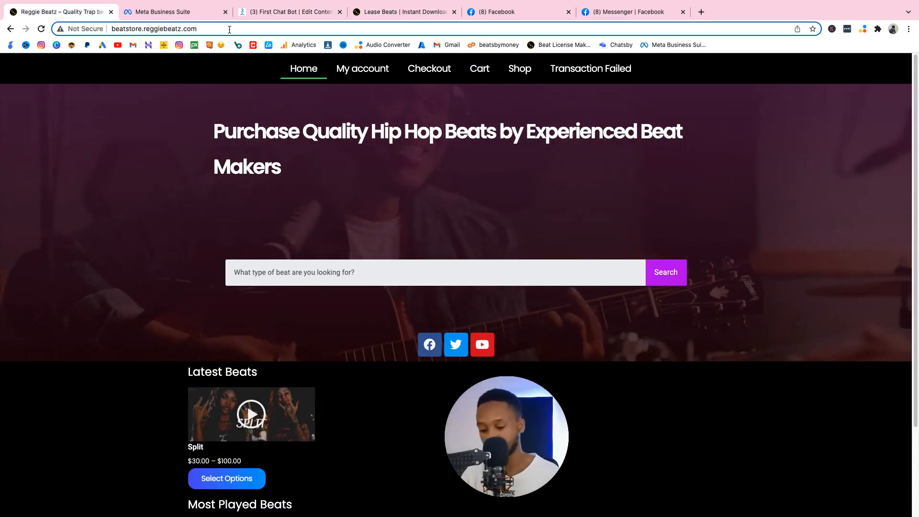
{"action": "type", "text": "/"}
{"action": "left_click", "coordinate": [279, 96]}
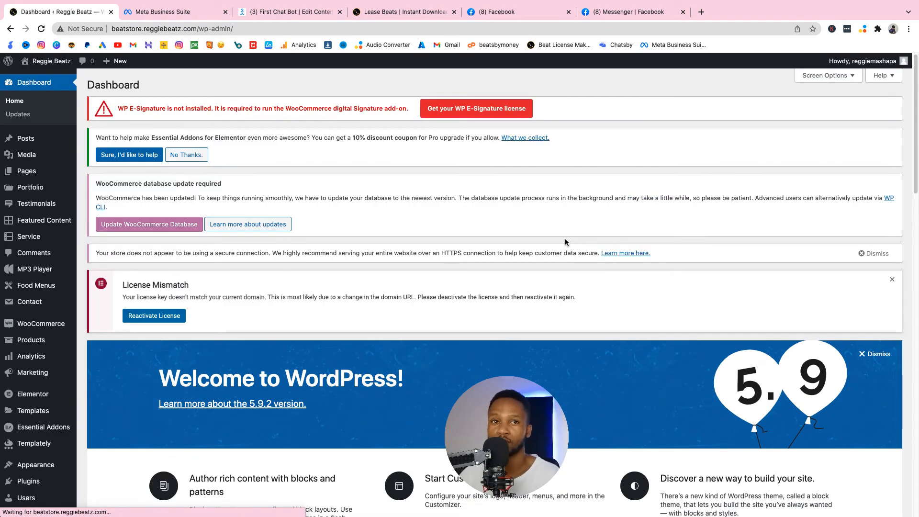
Step: Search for new plugins with "header and footer manager" and activate Header Footer Code Manager
{"action": "scroll", "coordinate": [423, 267], "scroll_direction": "down", "scroll_amount": 4}
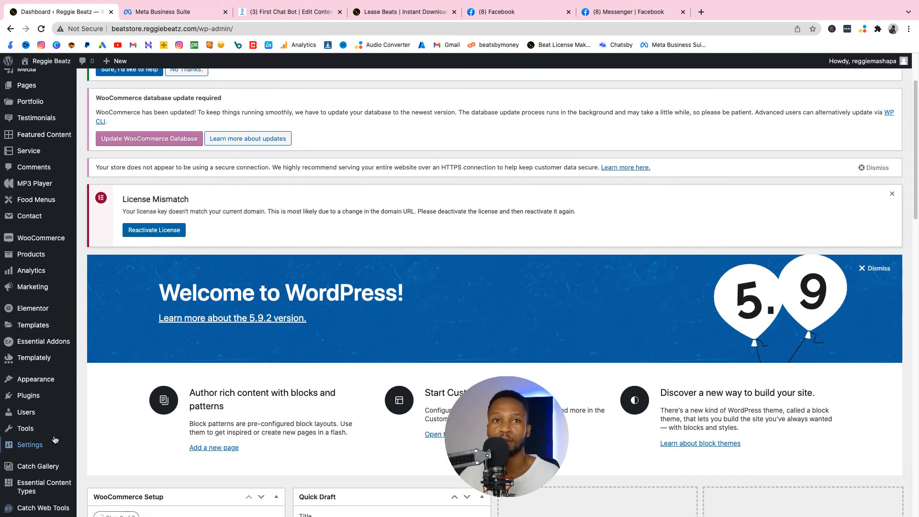
{"action": "left_click", "coordinate": [104, 428]}
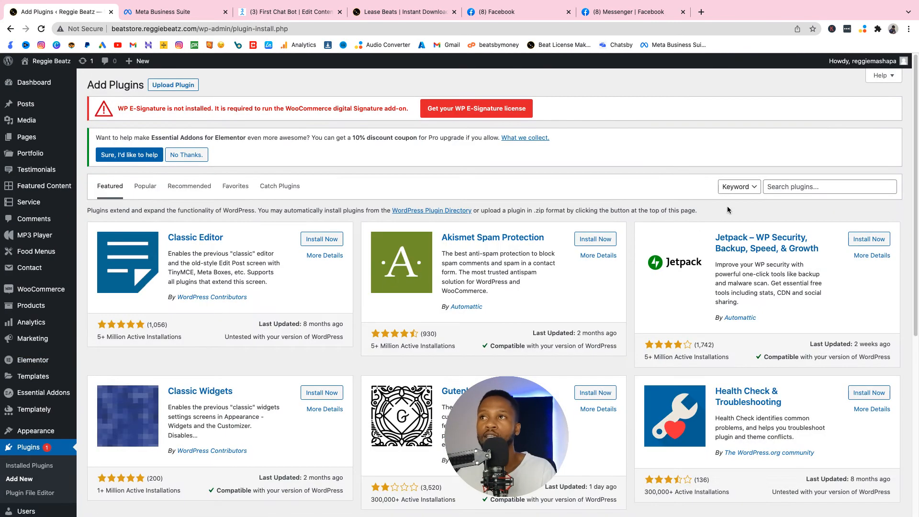
{"action": "left_click", "coordinate": [773, 187]}
{"action": "type", "text": "headt"}
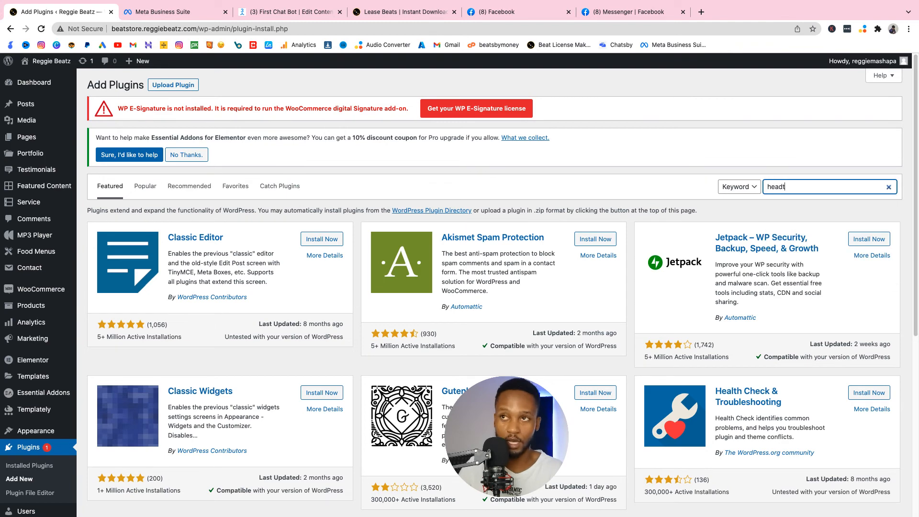
{"action": "key", "text": "BackSpace"}
{"action": "type", "text": "er an"}
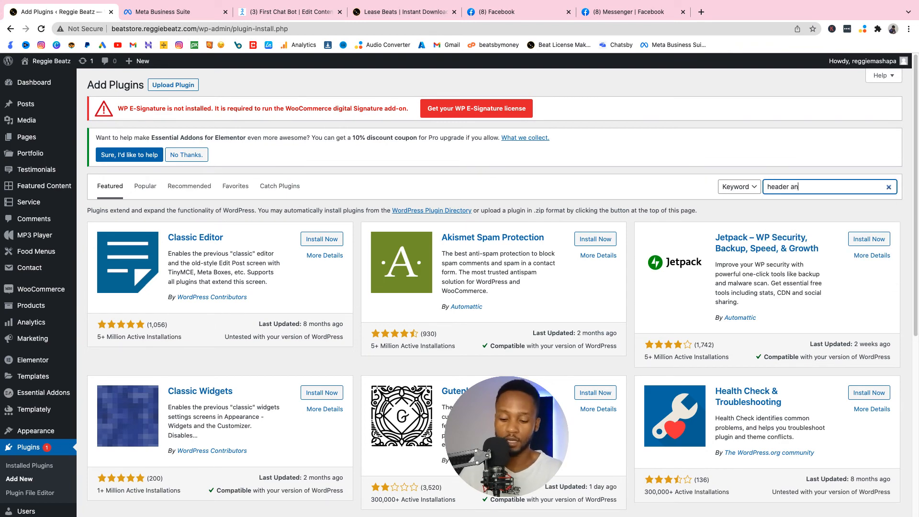
{"action": "type", "text": " d"}
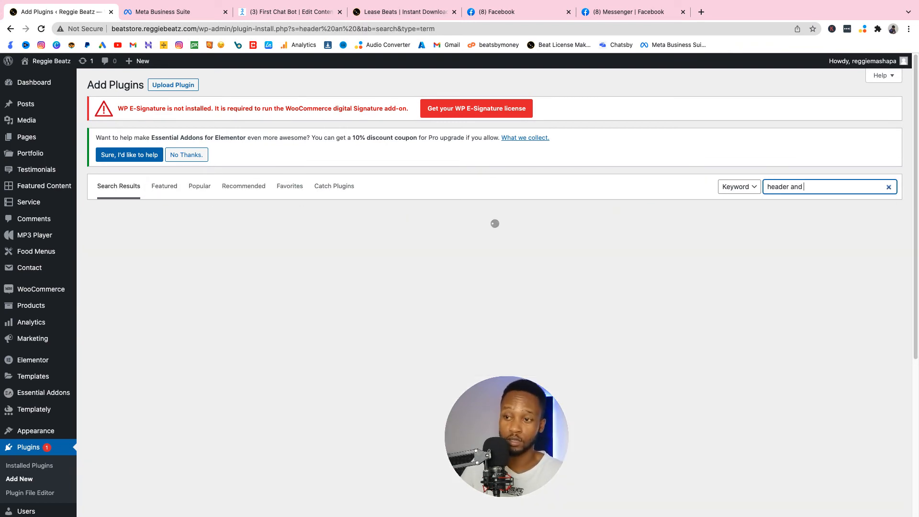
{"action": "type", "text": " footer manager"}
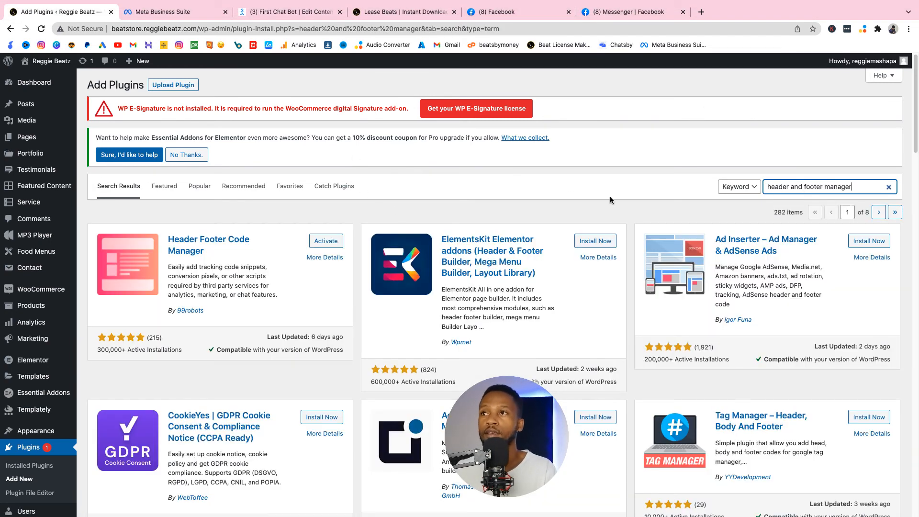
{"action": "left_click", "coordinate": [329, 247]}
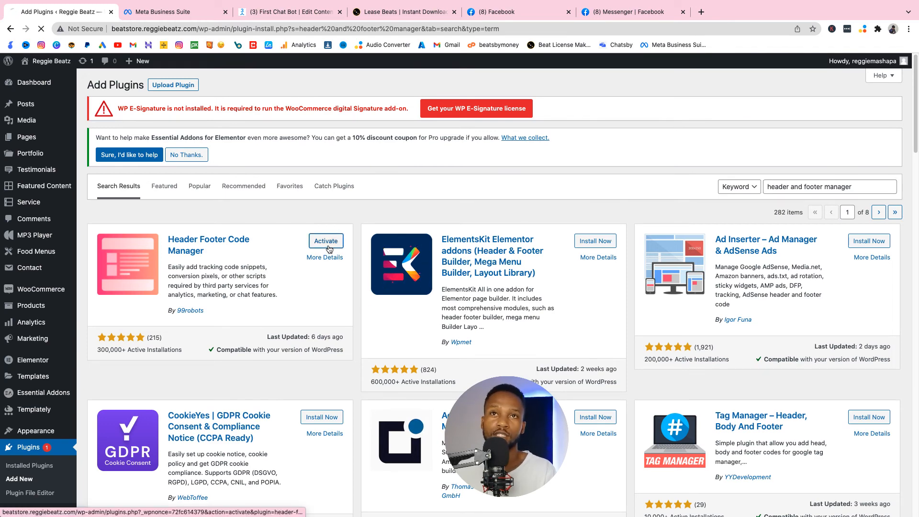
{"action": "scroll", "coordinate": [329, 249], "scroll_direction": "down", "scroll_amount": 6}
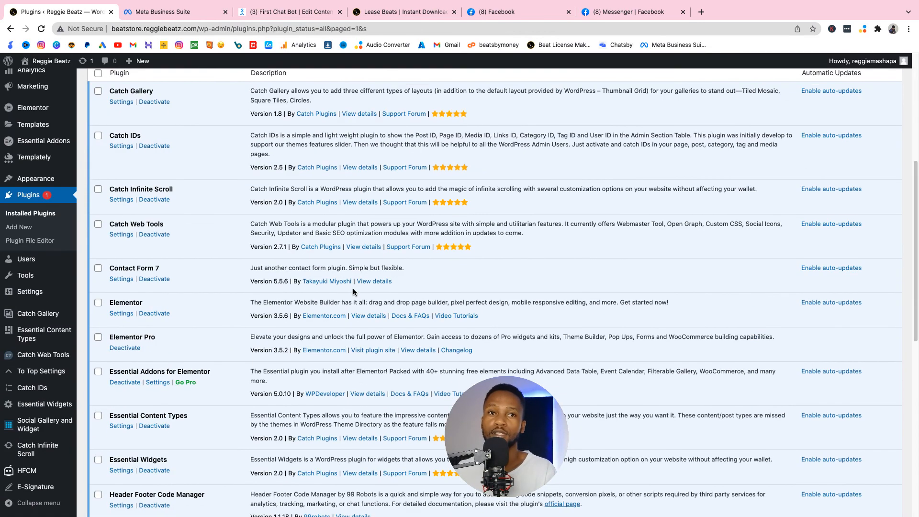
Step: Add a new HFCM snippet named "Many Chat" containing the copied ManyChat code and save it
{"action": "mouse_move", "coordinate": [43, 476]}
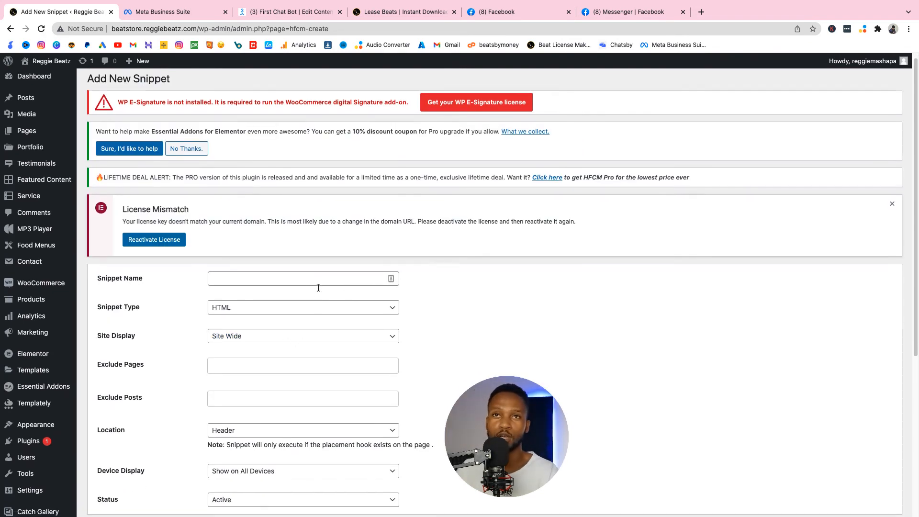
{"action": "left_click", "coordinate": [329, 278]}
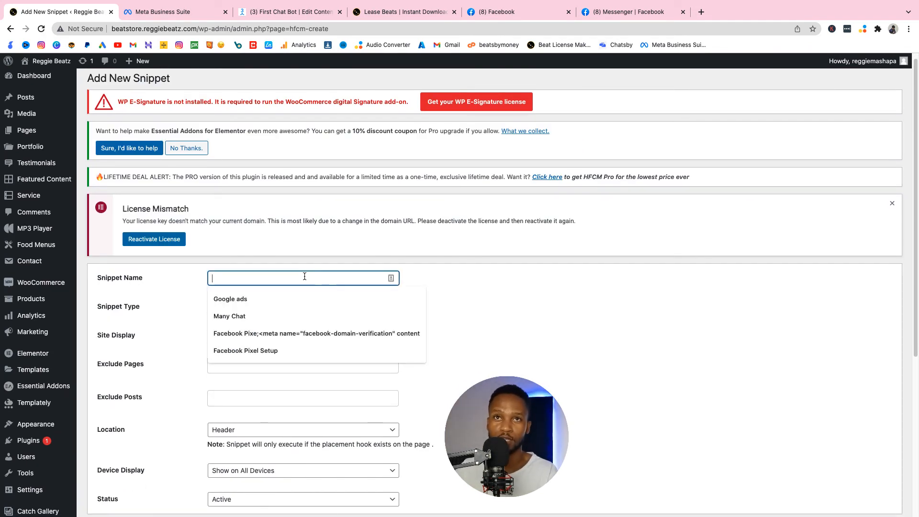
{"action": "left_click", "coordinate": [260, 315]}
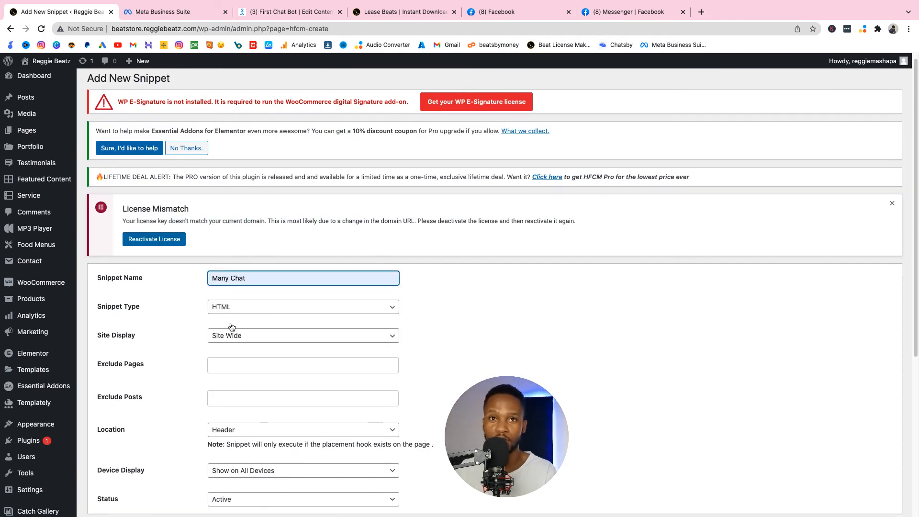
{"action": "scroll", "coordinate": [245, 360], "scroll_direction": "down", "scroll_amount": 3}
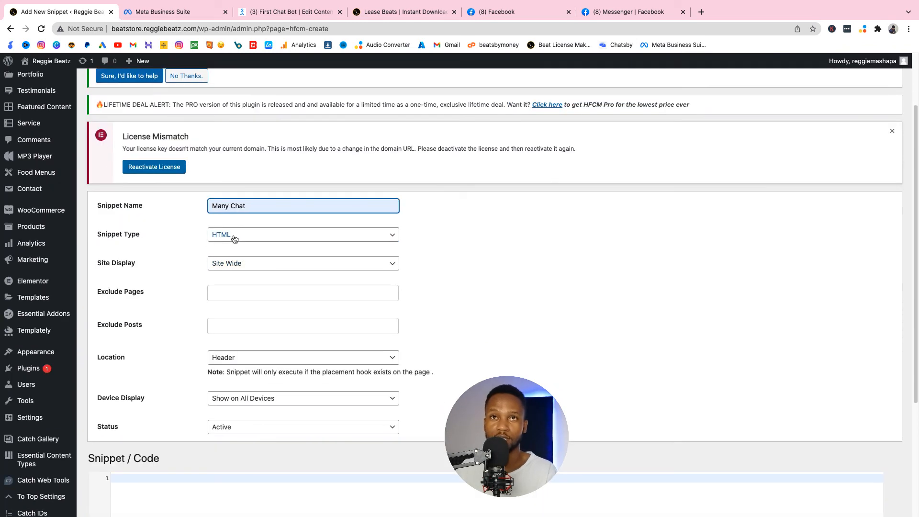
{"action": "scroll", "coordinate": [268, 268], "scroll_direction": "down", "scroll_amount": 7}
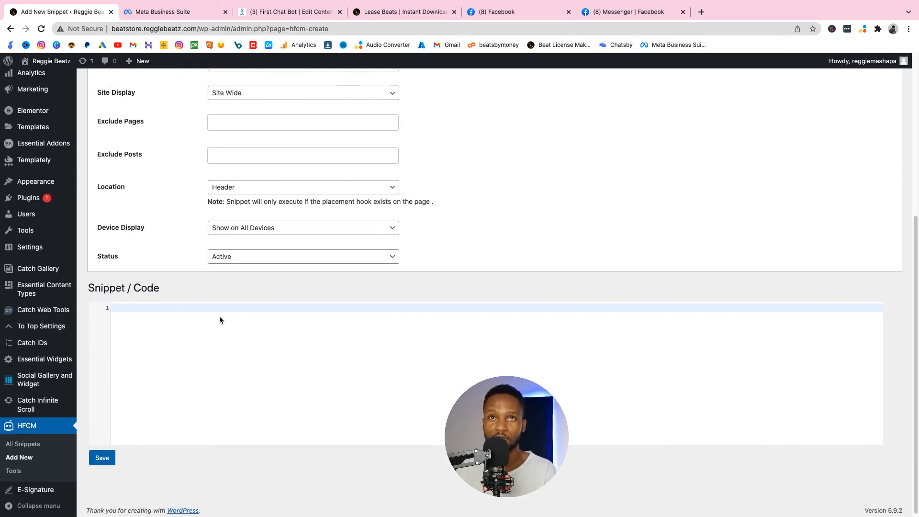
{"action": "type", "text": "<!-- ManyChat --> <script src=\"//widget.manychat.com/270714409617414.js\" defer=\"defer\"></script> <script src=\"https://mccdn.me/assets/js/widget.js\" defer=\"defer\"></script>"}
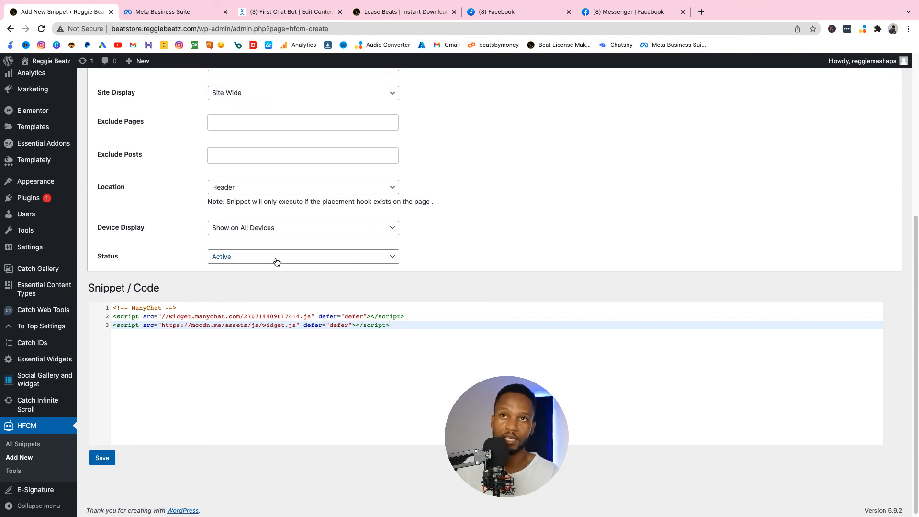
{"action": "left_click", "coordinate": [104, 459]}
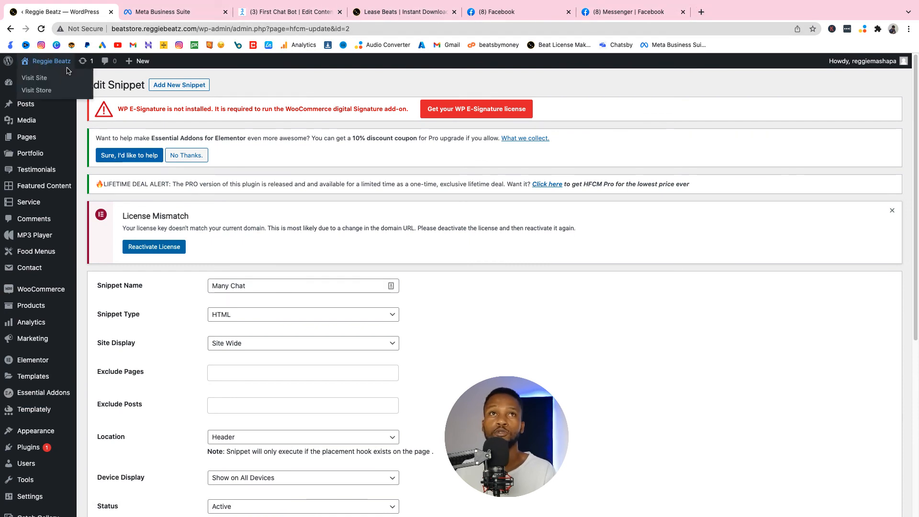
Step: Visit the live beat store site and start a guest chat in its Messenger widget
{"action": "left_click", "coordinate": [62, 79]}
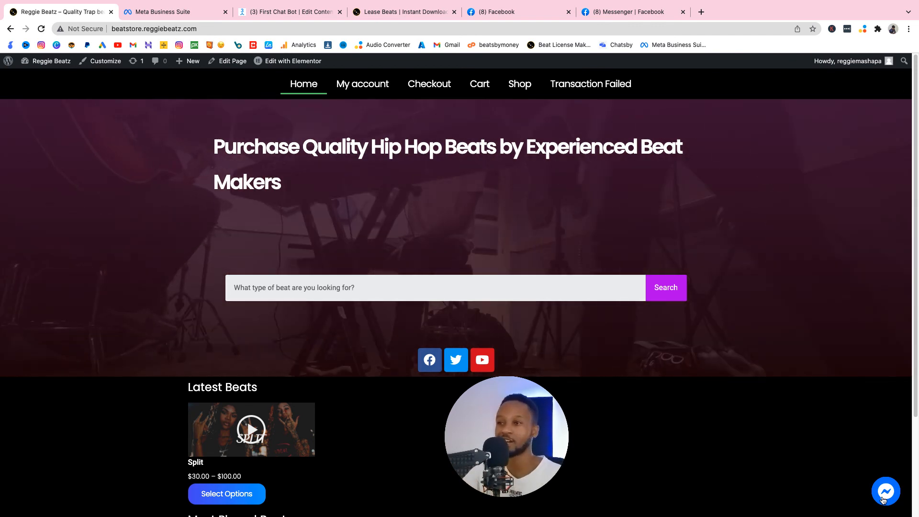
{"action": "left_click", "coordinate": [884, 500]}
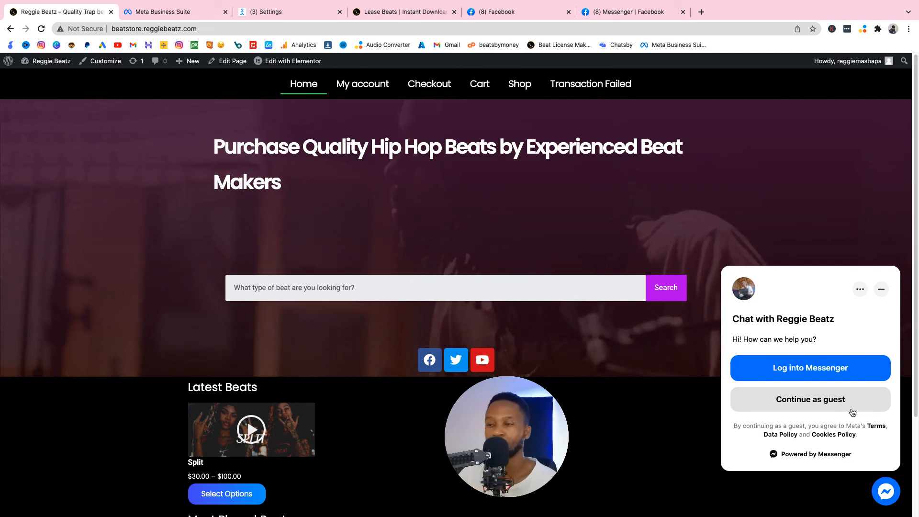
{"action": "left_click", "coordinate": [850, 410]}
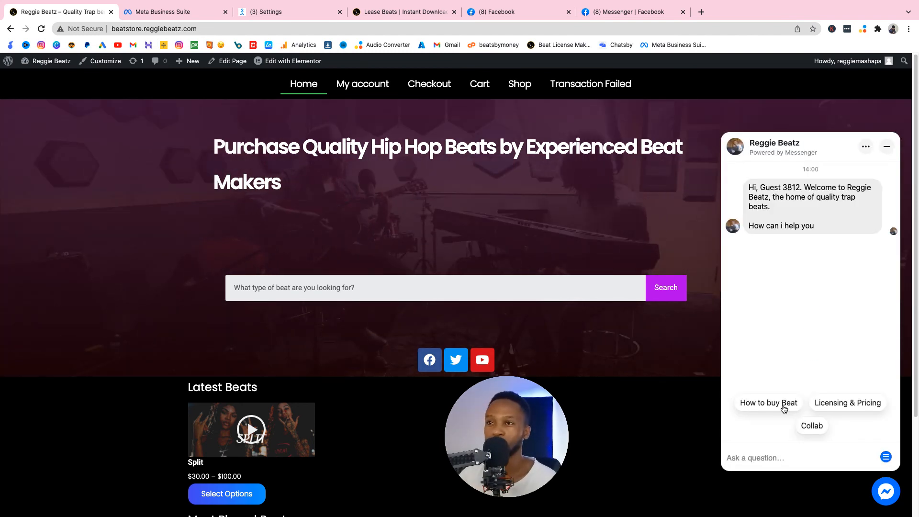
Step: Test the chatbot's "How to buy Beat" quick reply and its "Listen to beats" link, closing the page the link opens
{"action": "left_click", "coordinate": [782, 405]}
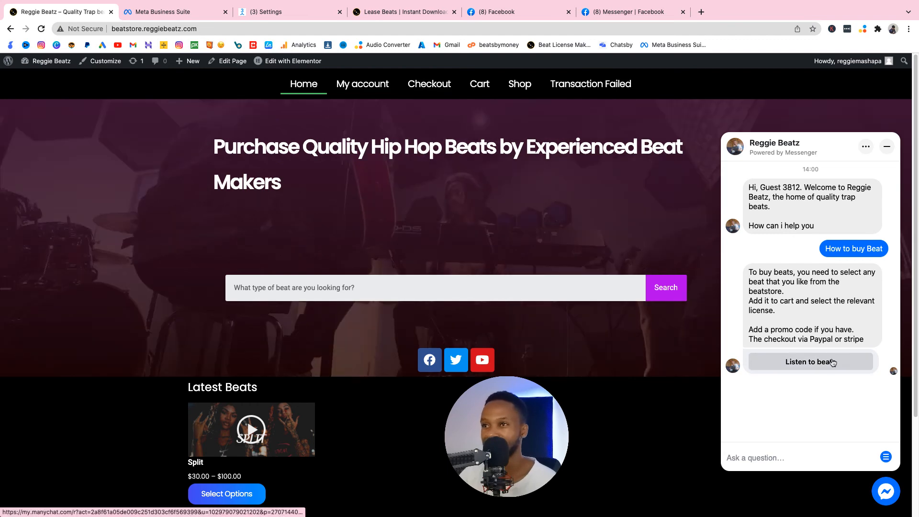
{"action": "left_click", "coordinate": [830, 363]}
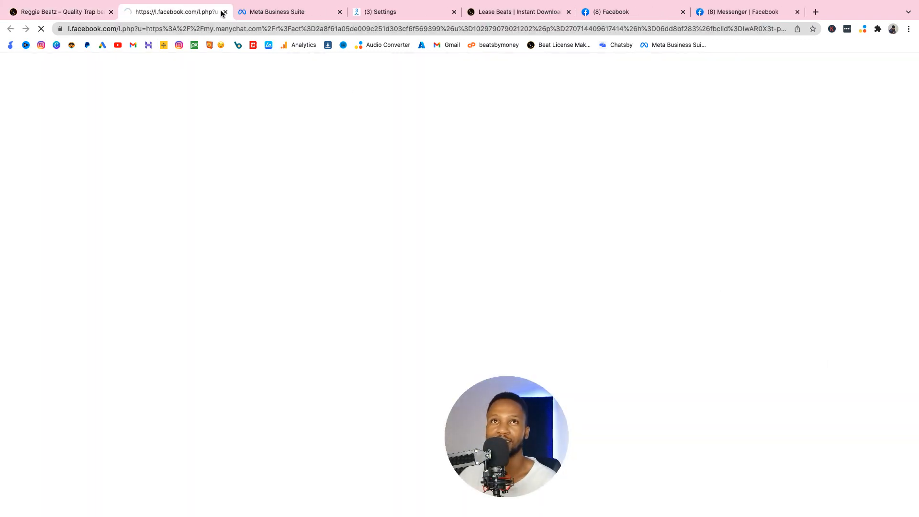
{"action": "left_click", "coordinate": [224, 12]}
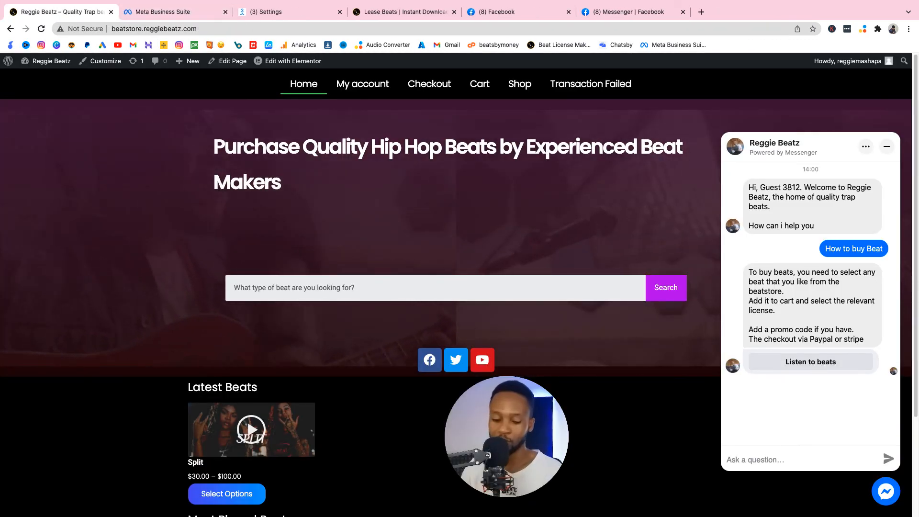
Step: Send the message "Yo wassup" in the website's Messenger chat widget
{"action": "type", "text": "Yo w"}
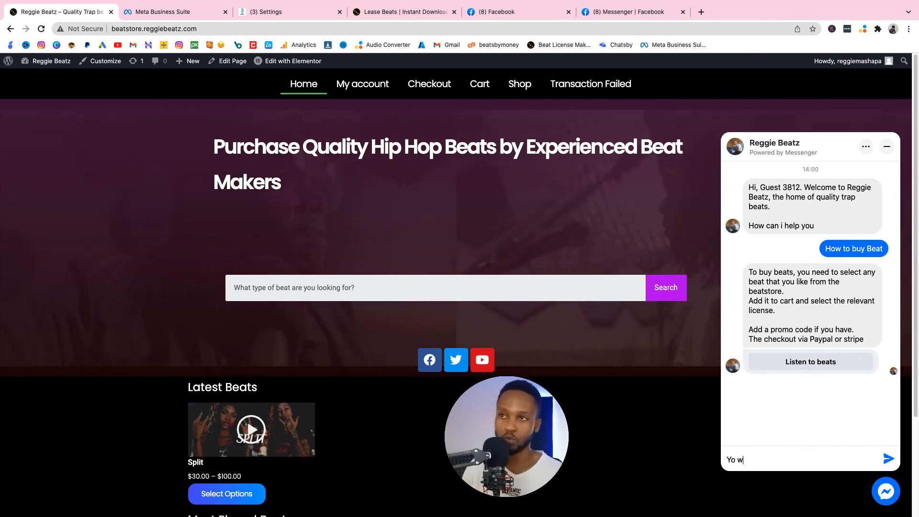
{"action": "type", "text": "assup"}
{"action": "key", "text": "Return"}
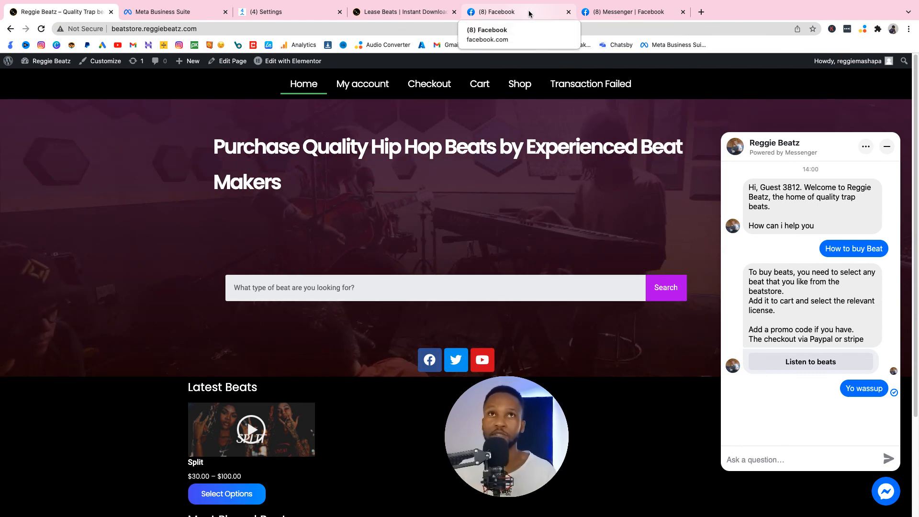
Step: Switch to ManyChat's Live Chat and reply "Im here dawg" in the guest visitor's conversation
{"action": "left_click", "coordinate": [302, 15]}
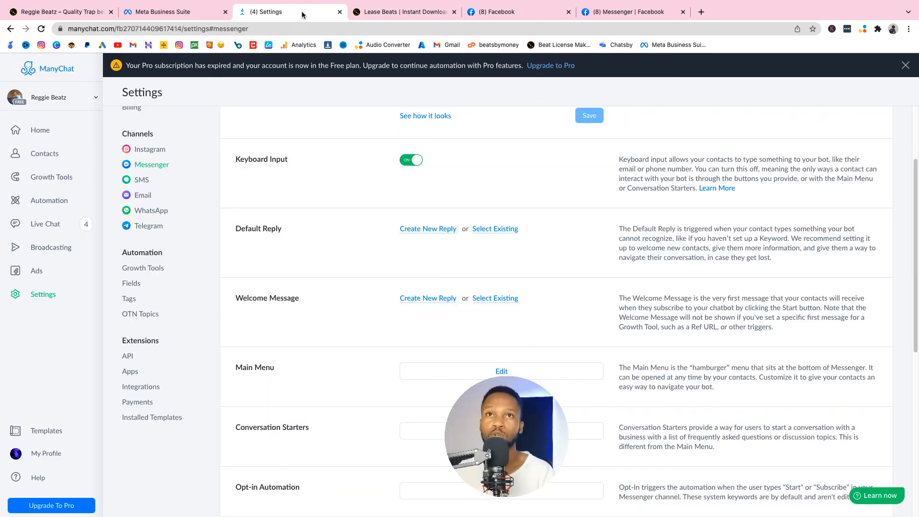
{"action": "left_click", "coordinate": [47, 225]}
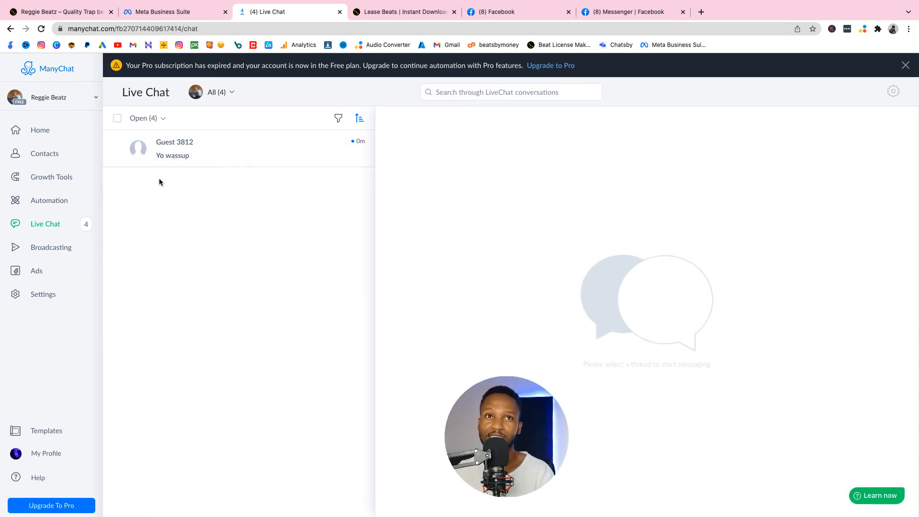
{"action": "left_click", "coordinate": [231, 163]}
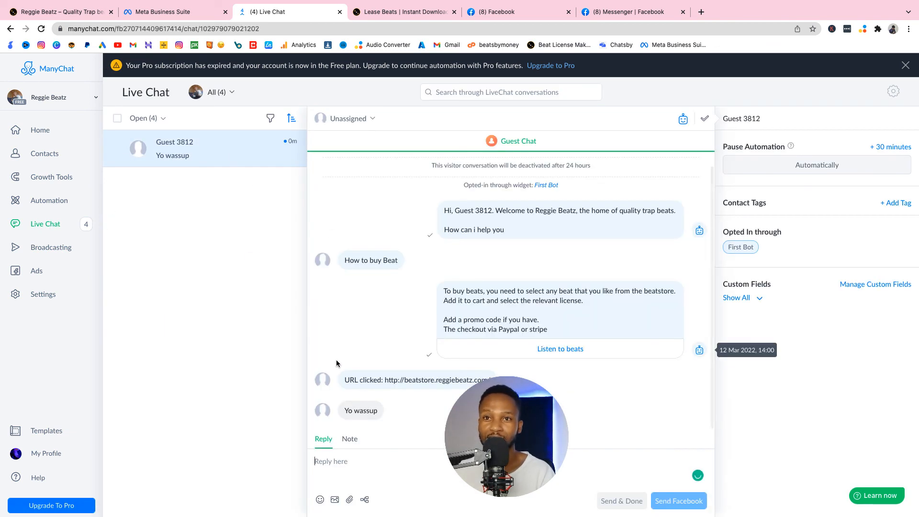
{"action": "type", "text": "Im here dawg"}
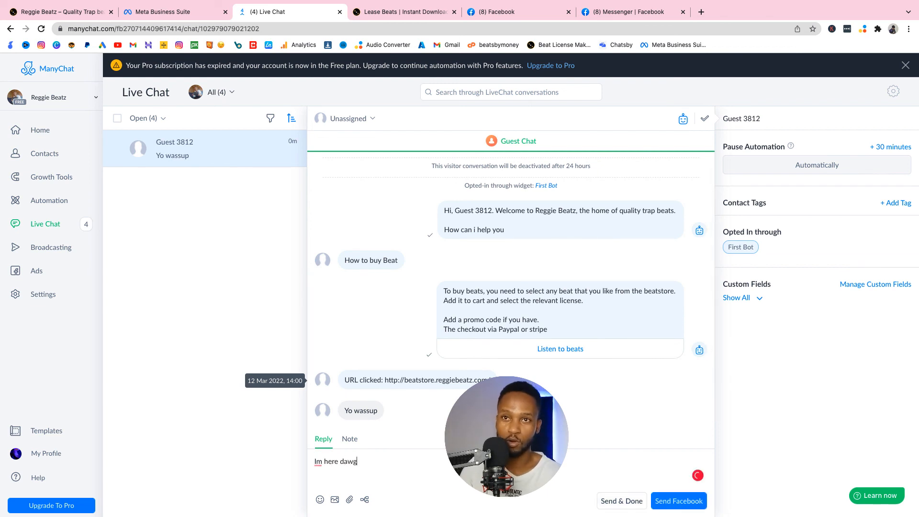
{"action": "key", "text": "Return"}
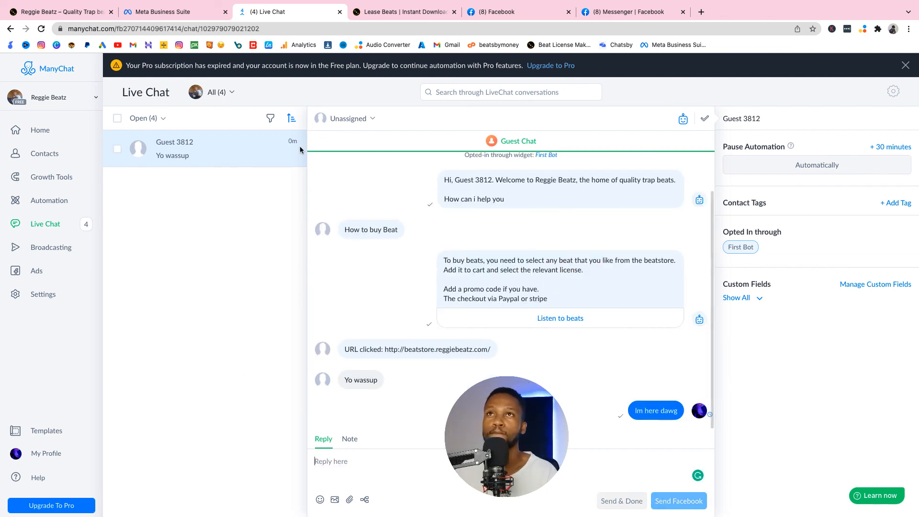
Step: Return to the beat store website and check the chat widget for the live chat reply
{"action": "left_click", "coordinate": [410, 15]}
{"action": "left_click", "coordinate": [101, 7]}
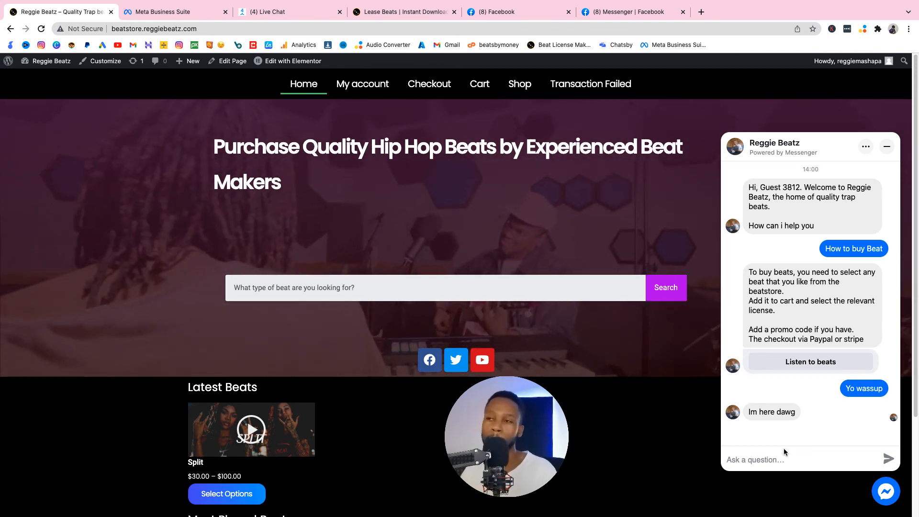
{"action": "left_click", "coordinate": [785, 451]}
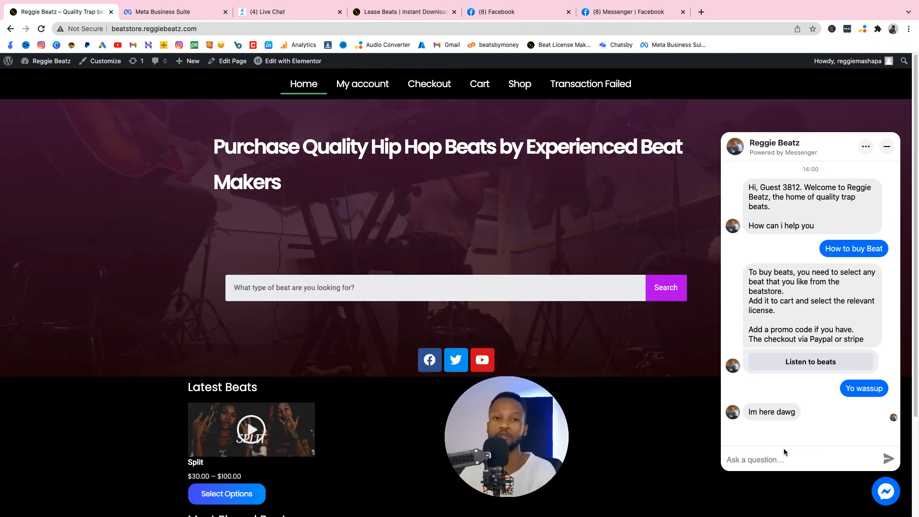